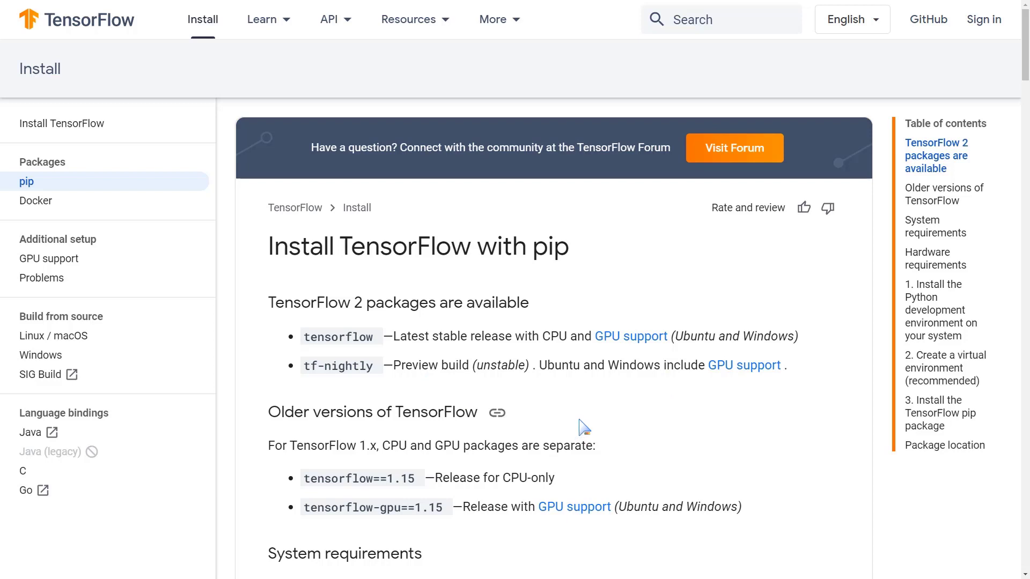
Open a Command Prompt with the cmd alias and run 'pip install tensorflow'
key("super+r")
type("cmd")
key("Return")
type("p")
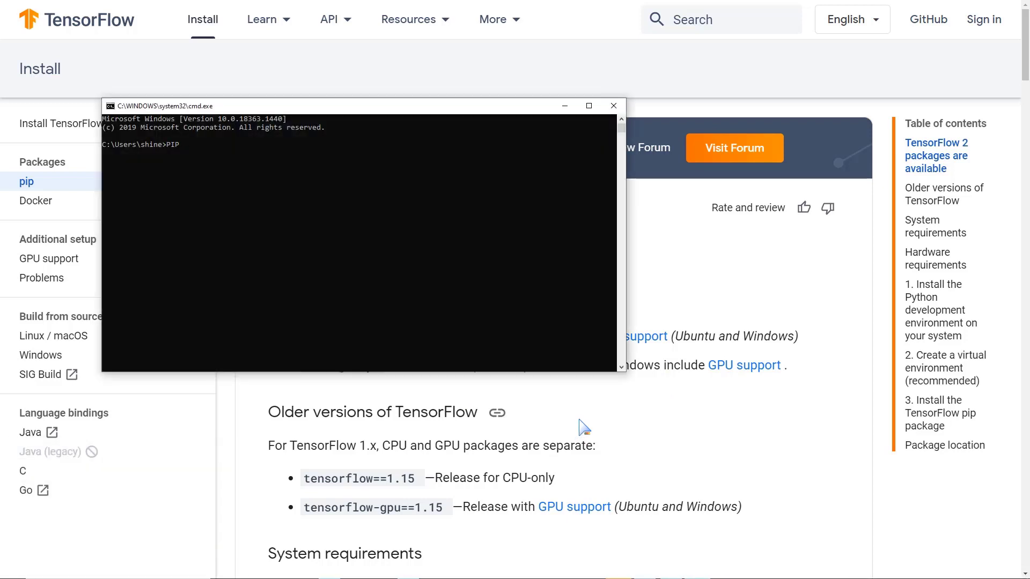
key("Caps_Lock")
key("BackSpace")
type("pip insat")
key("Return")
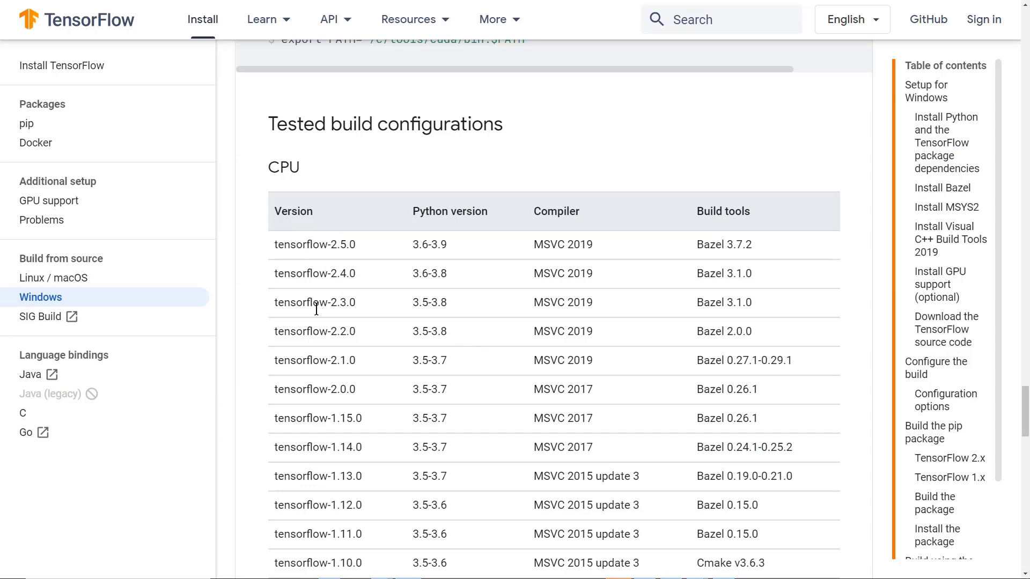
scroll(381, 370, "down", 10)
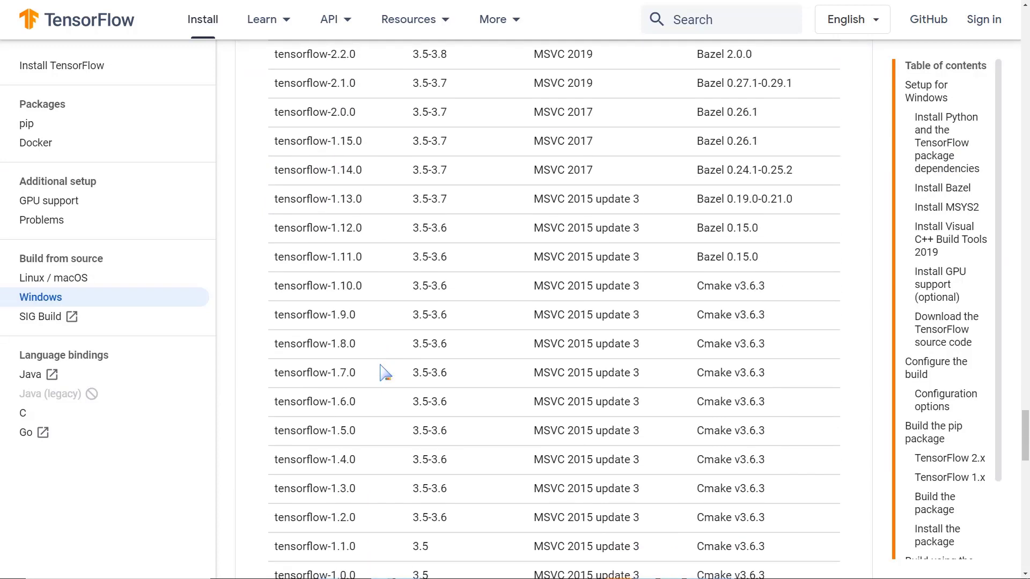
scroll(386, 373, "down", 1)
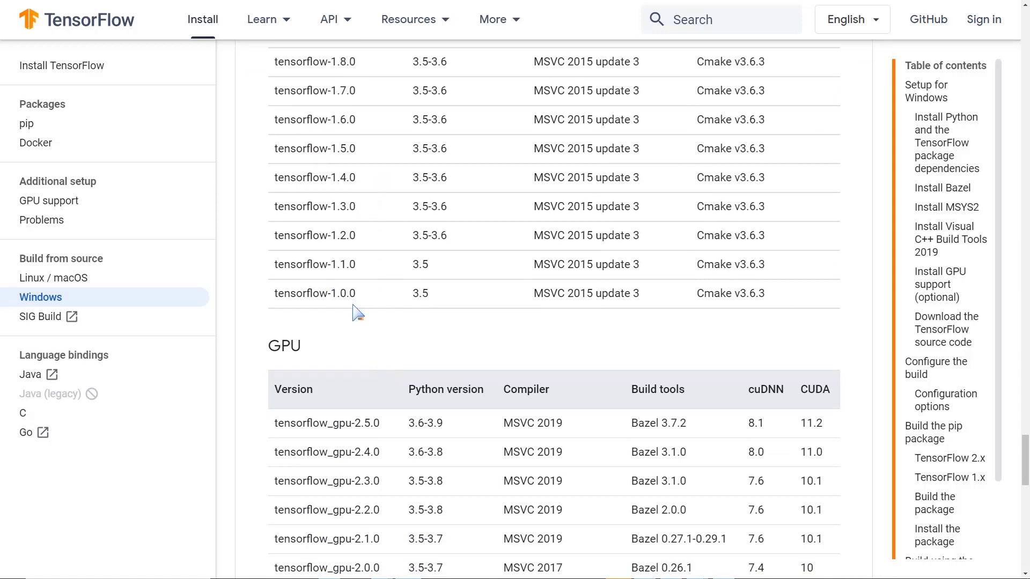
scroll(384, 258, "up", 11)
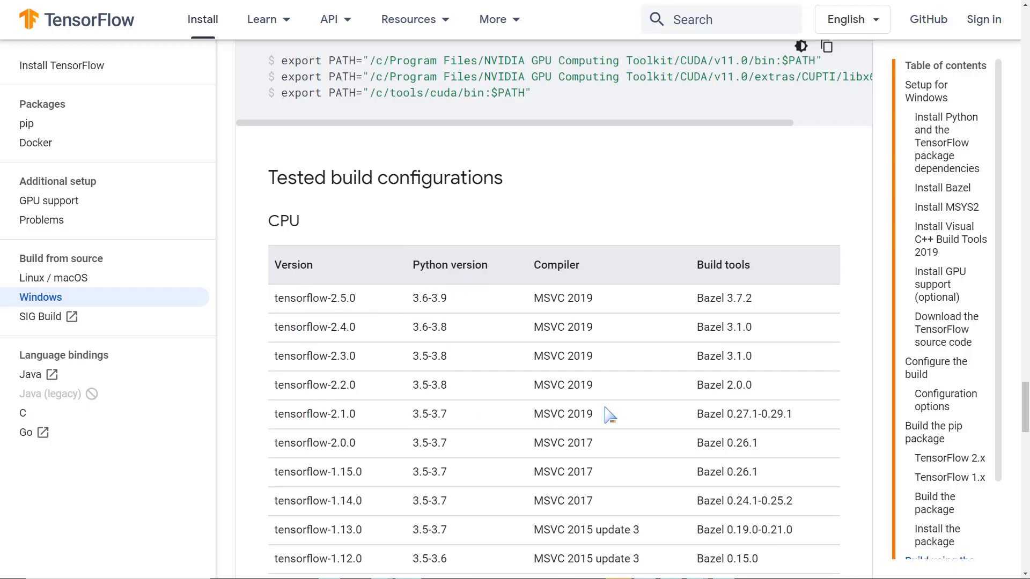
Open a new command window and run 'pip install tensorflow==2.3.0'
key("ctrl+alt+t")
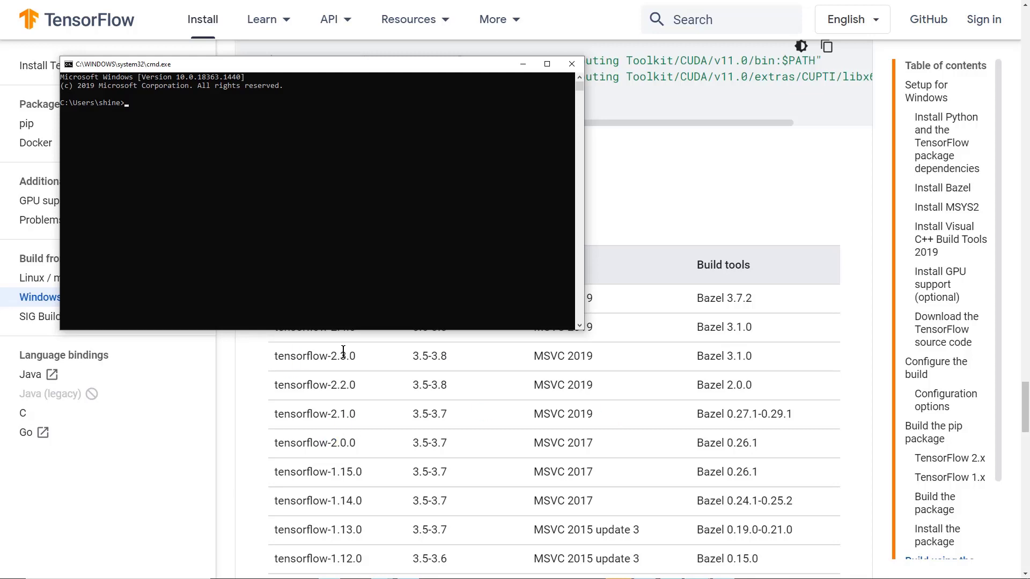
type("pip install tensorflow==2.3.0")
key("Return")
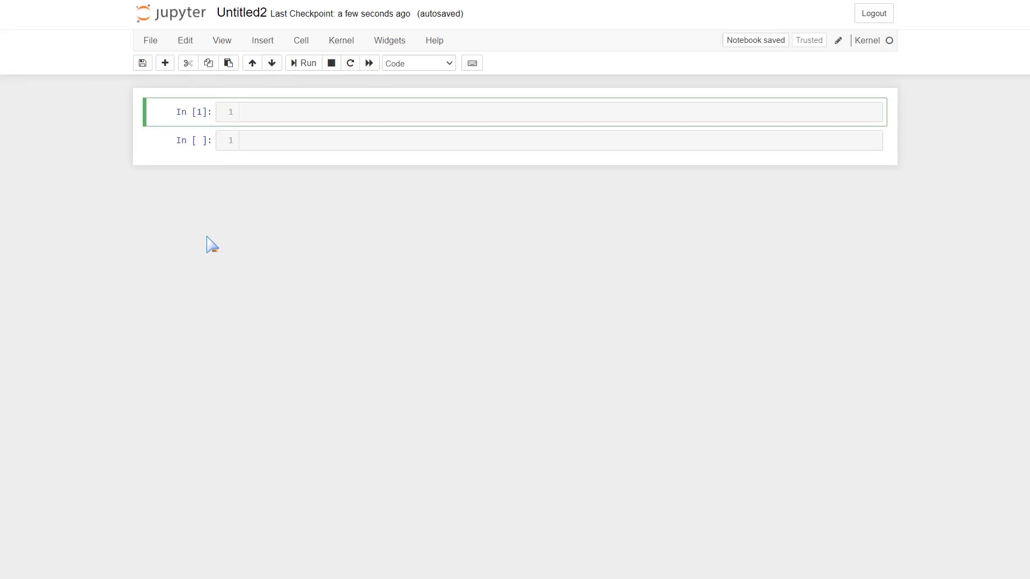
Run 'import tensorflow as tf' in the first notebook cell
type("impor")
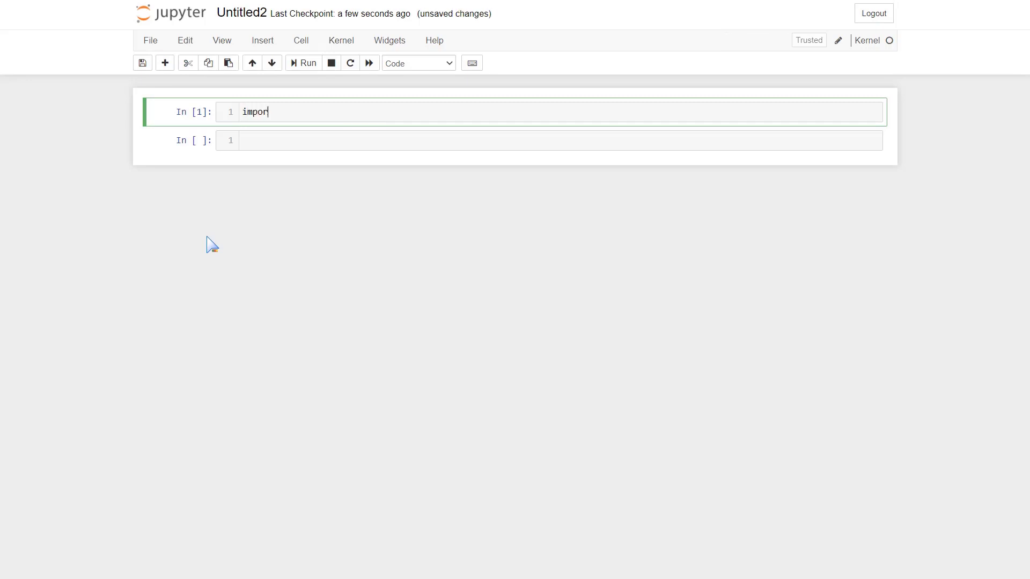
type("t tensorflow")
key("shift+Return")
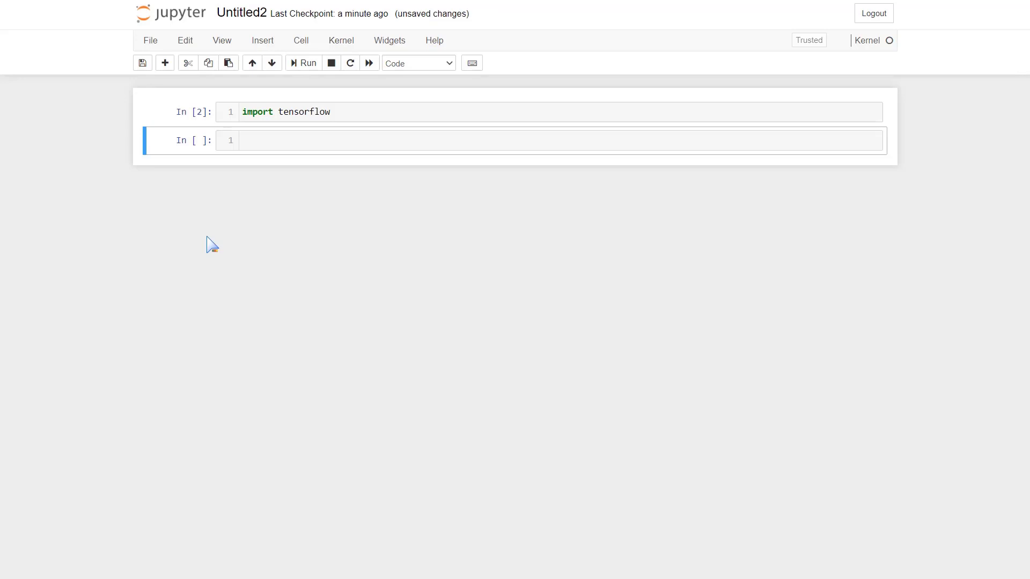
left_click(383, 117)
type("s")
key("BackSpace")
type("as tf")
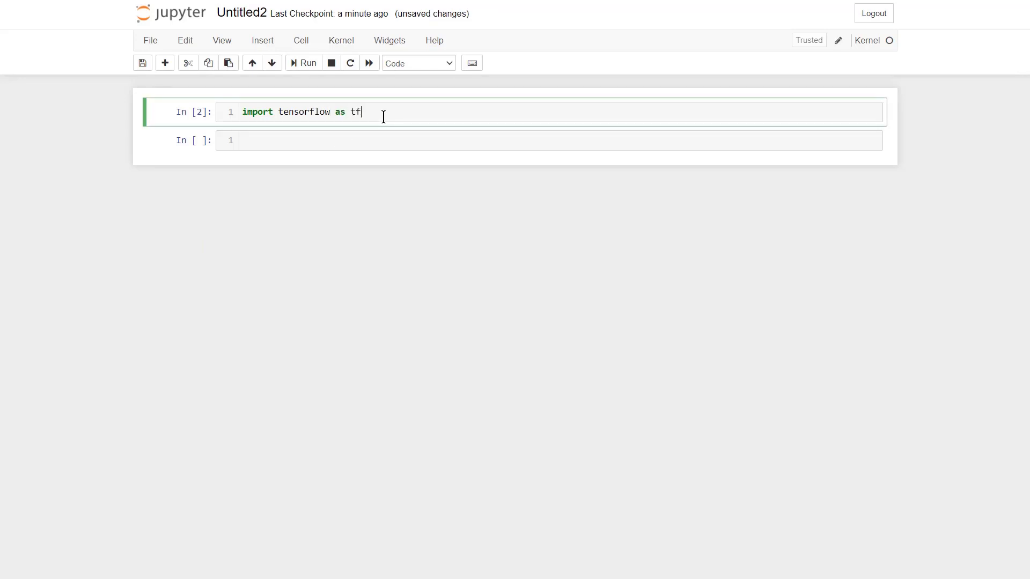
key("shift+Return")
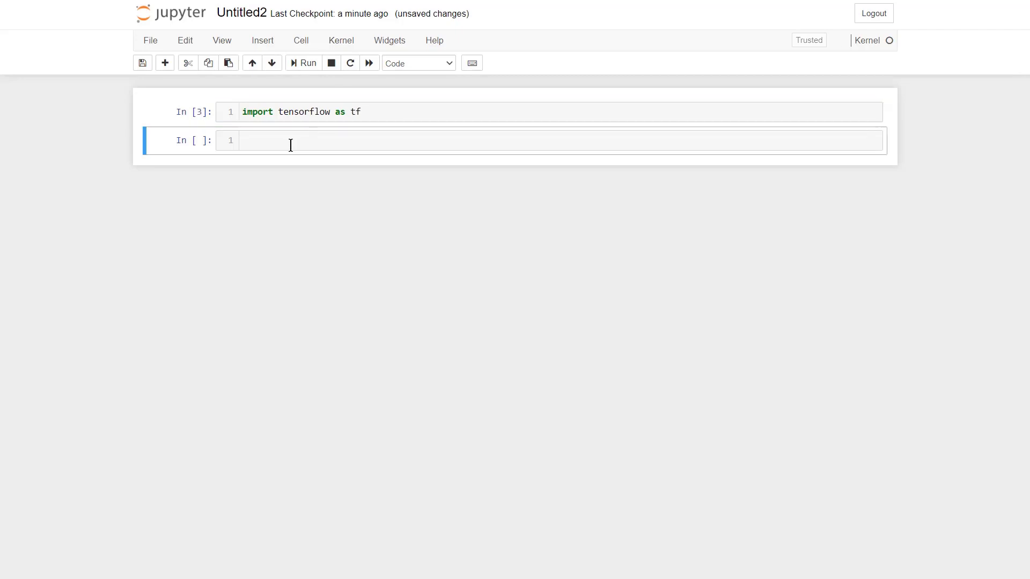
Print tf.__version__ in the second cell and highlight the returned 2.3.1
left_click(270, 150)
type("tf")
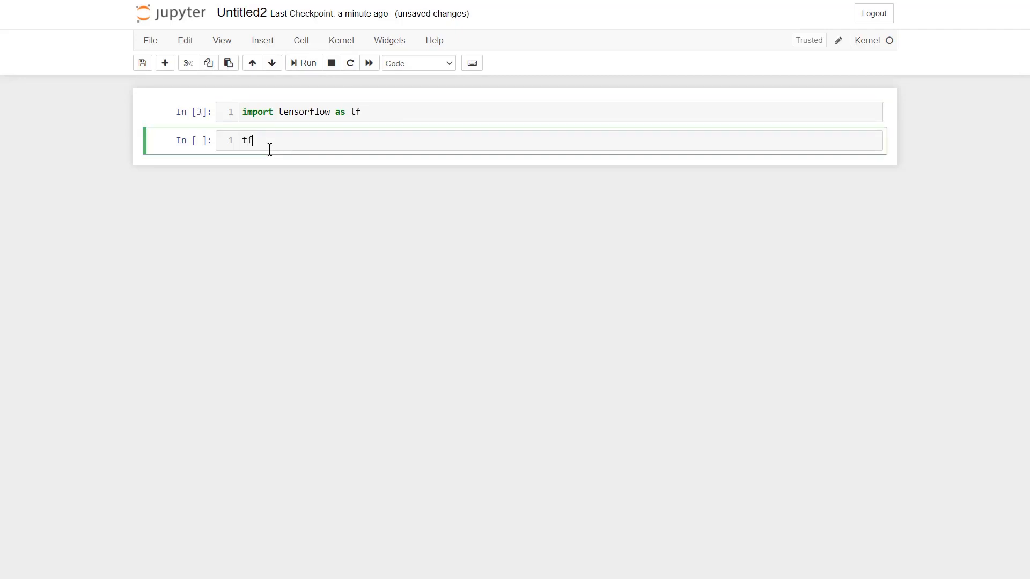
type(".__vesrsion__")
key("shift+Return")
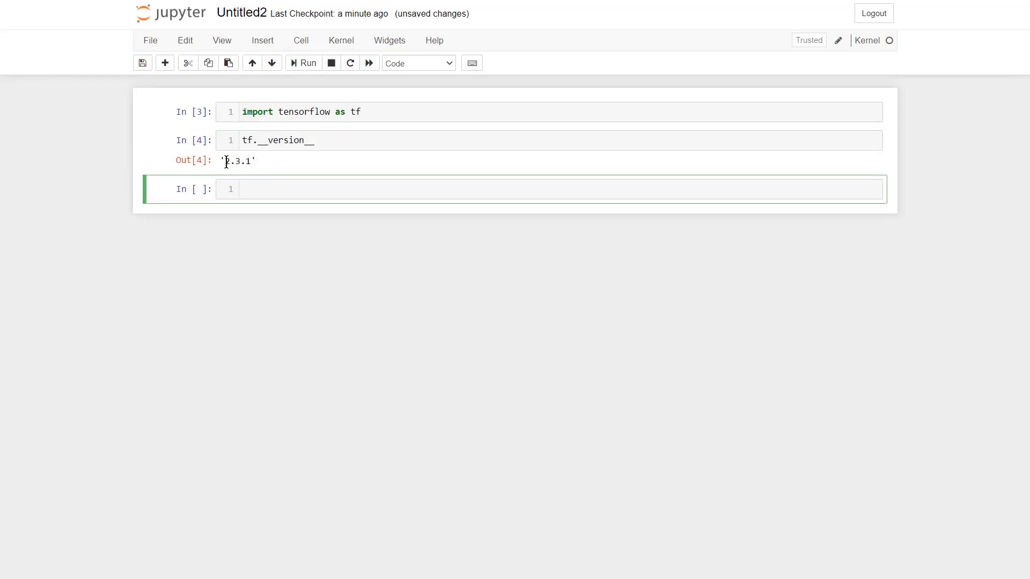
left_click_drag(226, 162, 250, 161)
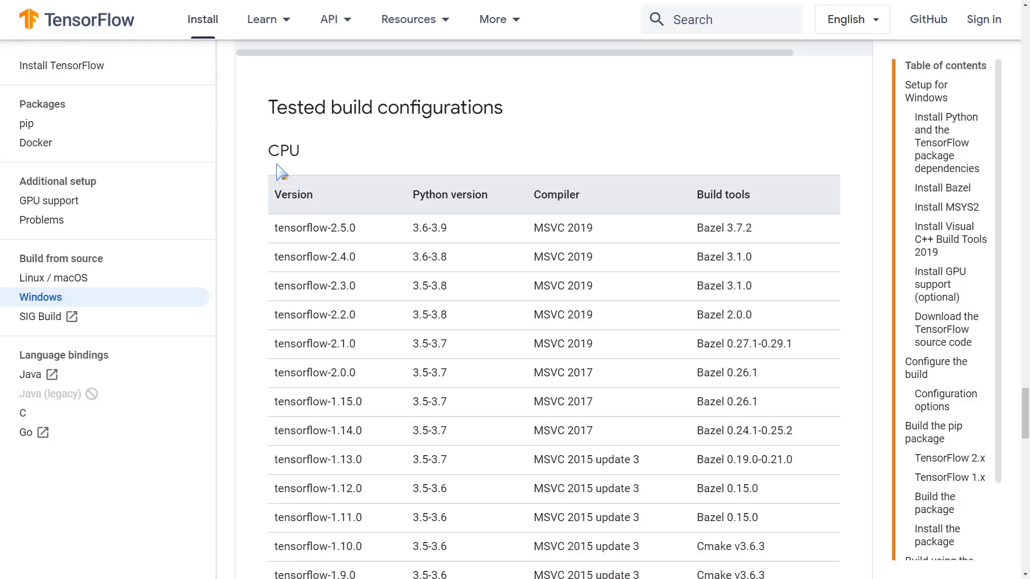
Highlight the CPU heading, then the GPU table heading and the tensorflow_gpu-2.5.0 row
double_click(281, 151)
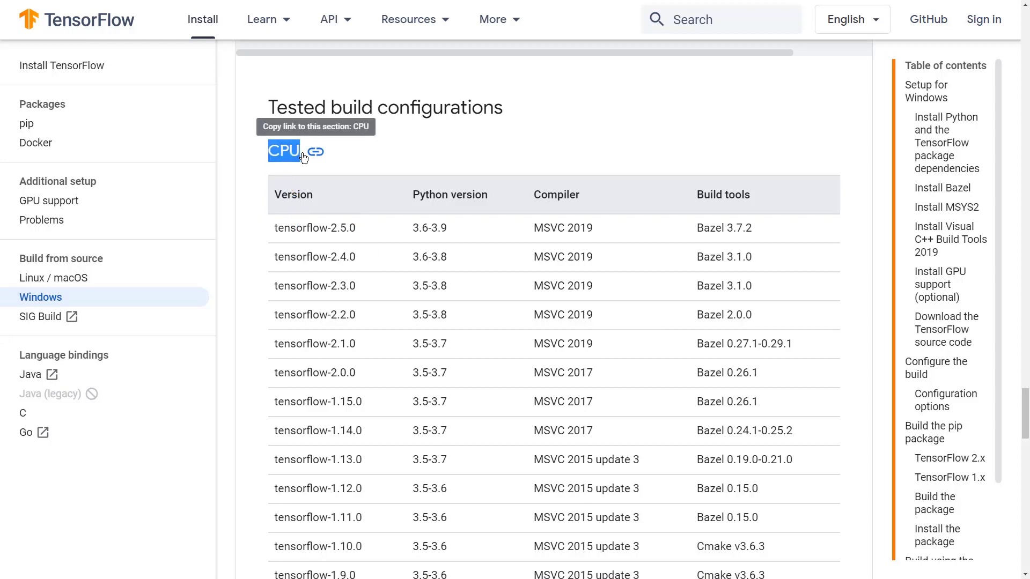
scroll(357, 371, "down", 12)
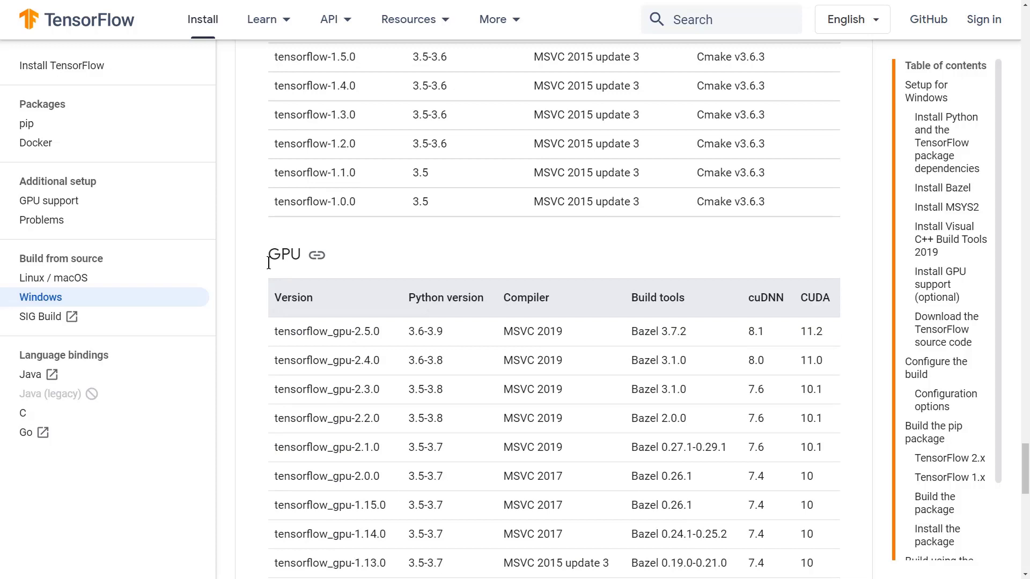
left_click_drag(269, 255, 302, 259)
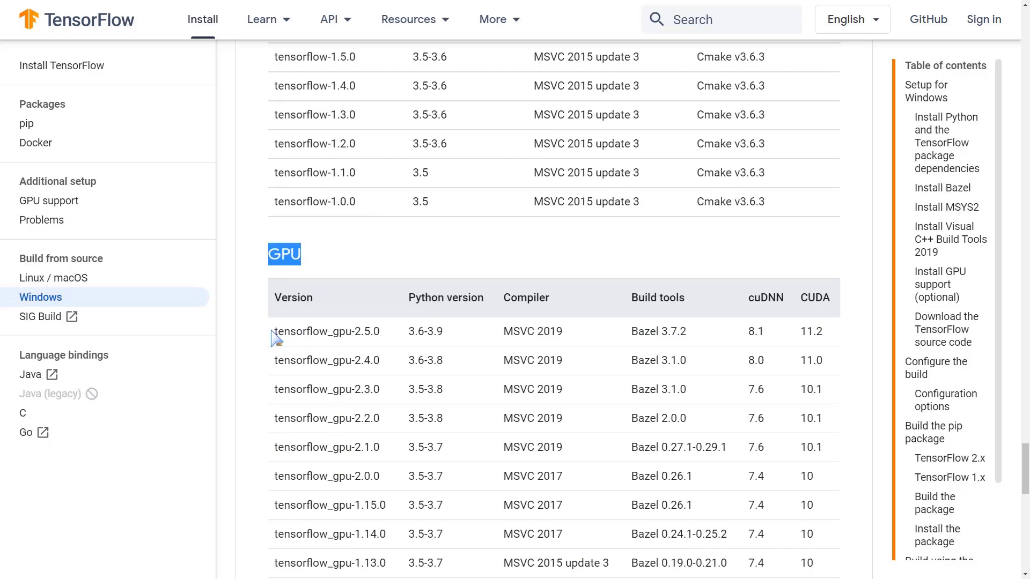
left_click_drag(273, 331, 391, 334)
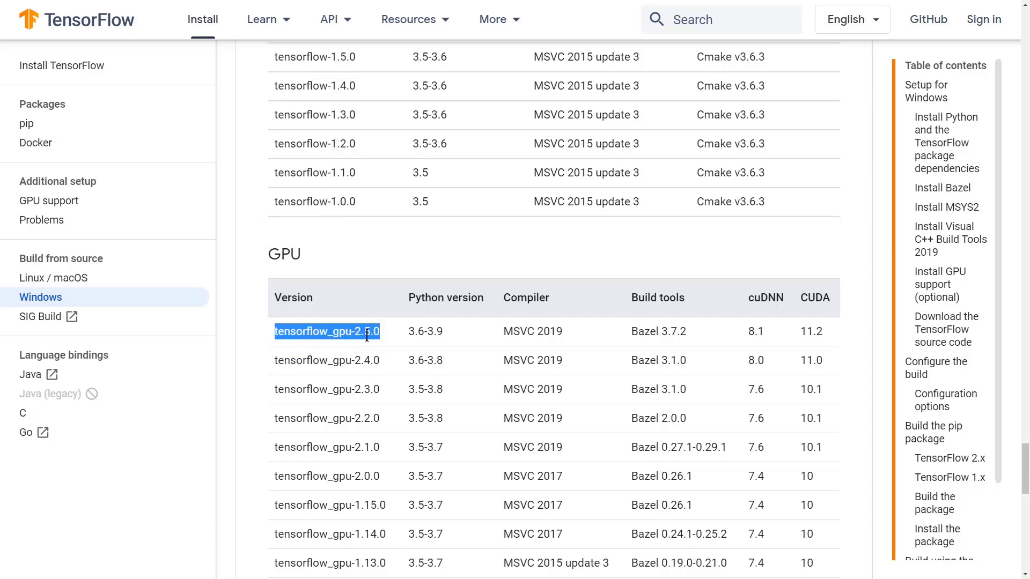
left_click_drag(367, 335, 836, 360)
Highlight the cuDNN and CUDA column headings of the GPU table
scroll(756, 315, "up", 1)
double_click(762, 350)
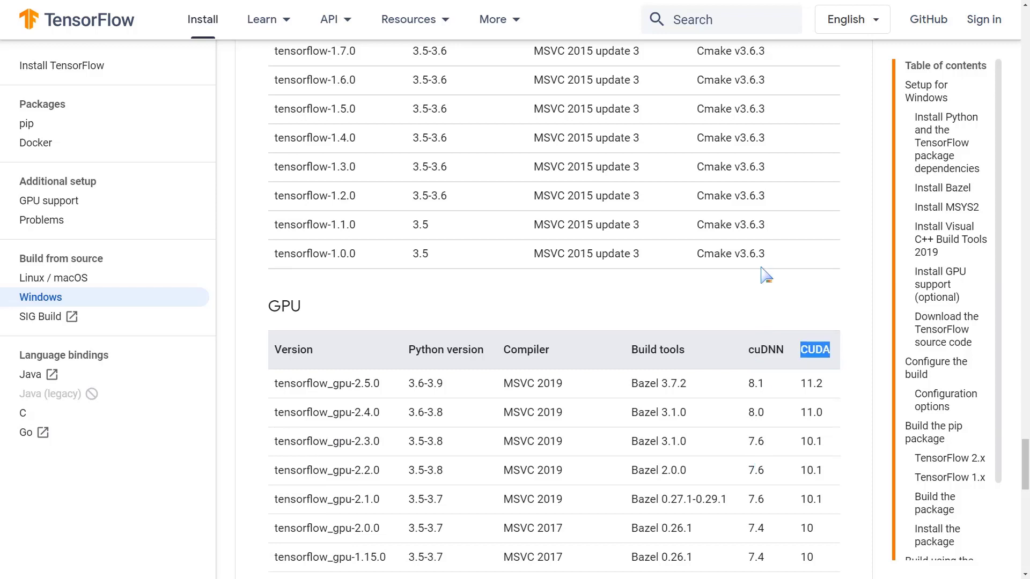
scroll(764, 271, "up", 10)
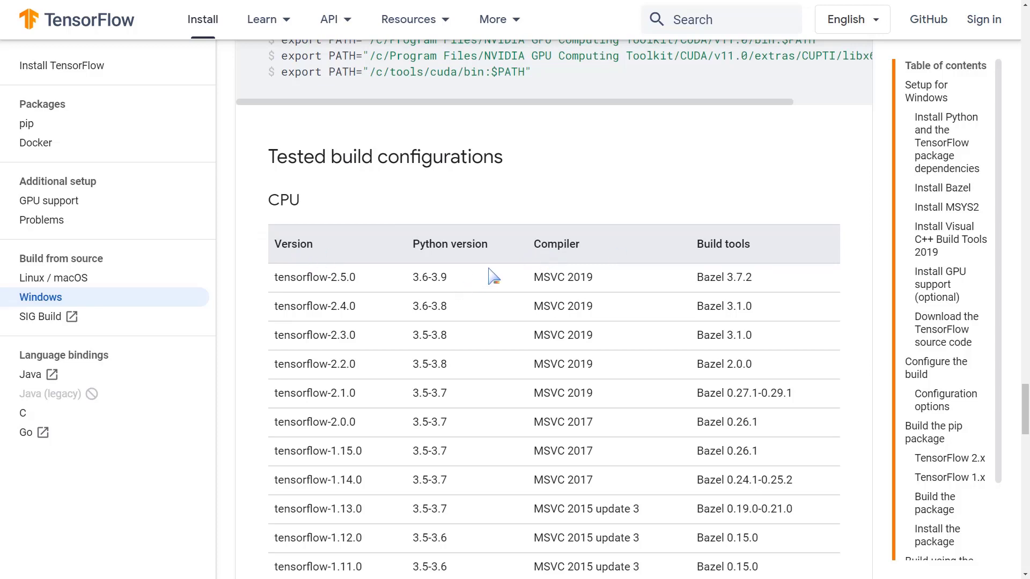
scroll(634, 463, "down", 12)
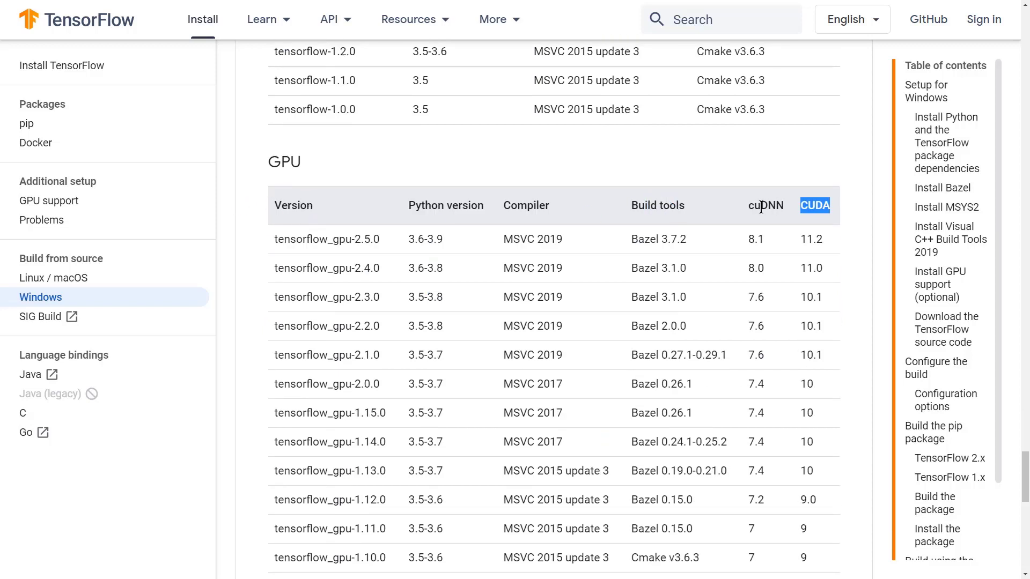
left_click_drag(747, 206, 838, 201)
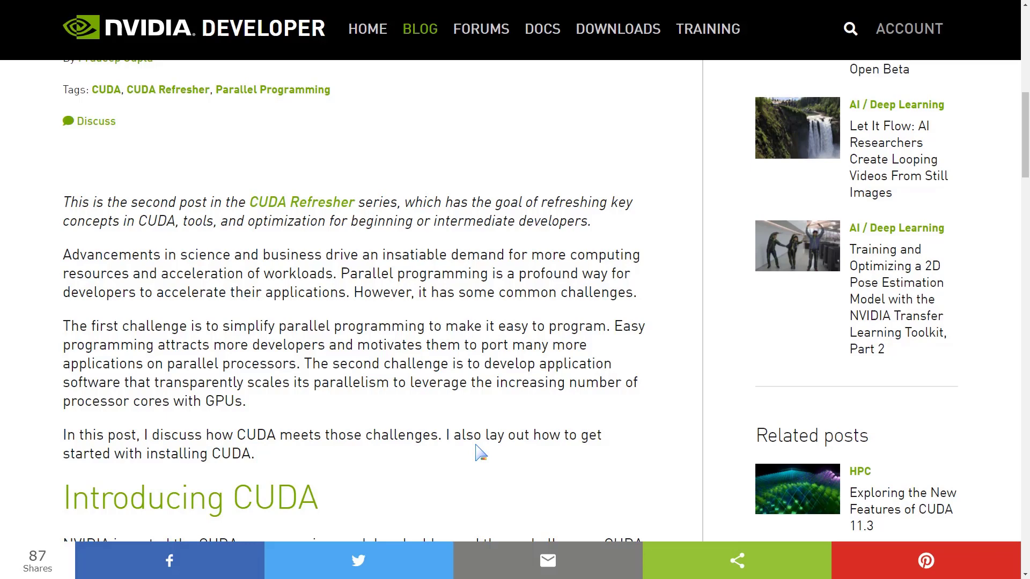
Scroll the 'CUDA Refresher: Getting started with CUDA' post to its title and intro
scroll(480, 453, "up", 2)
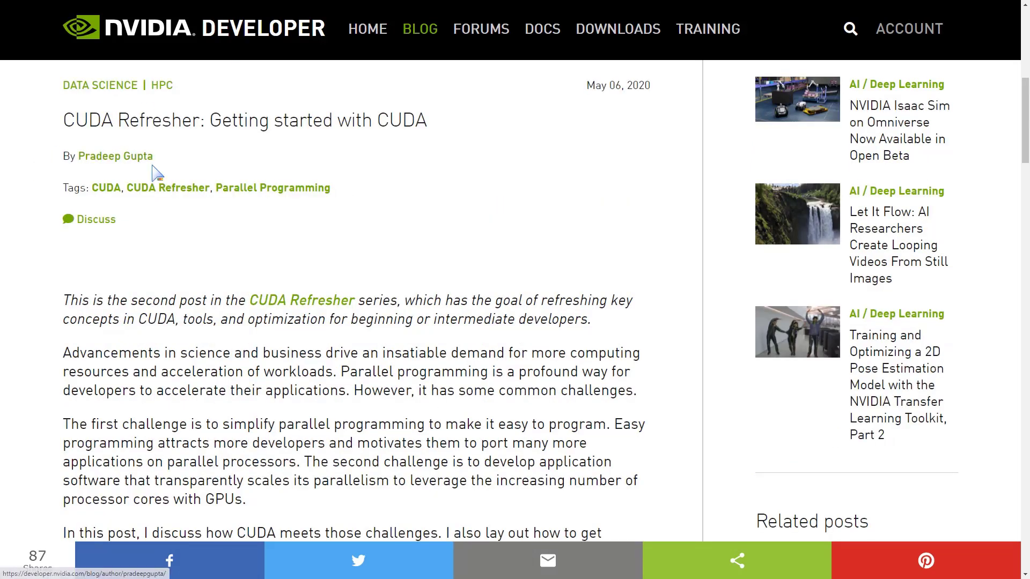
scroll(156, 172, "up", 9)
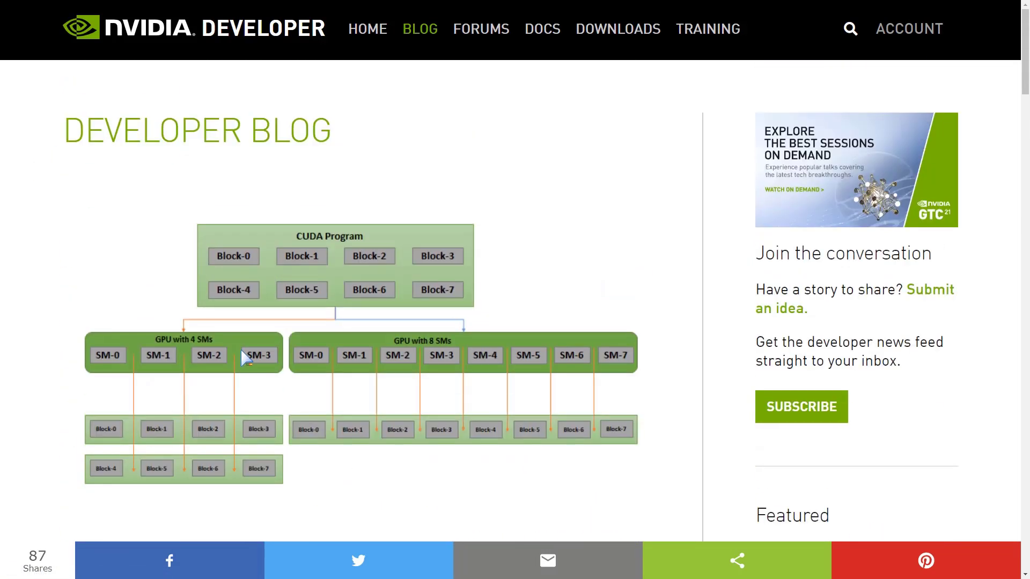
scroll(157, 341, "down", 7)
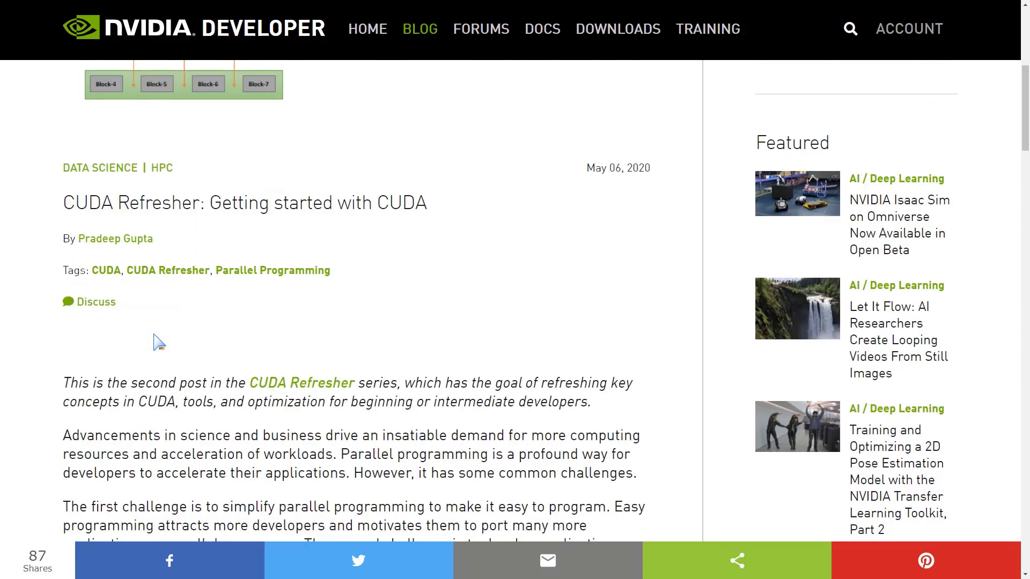
scroll(157, 341, "down", 18)
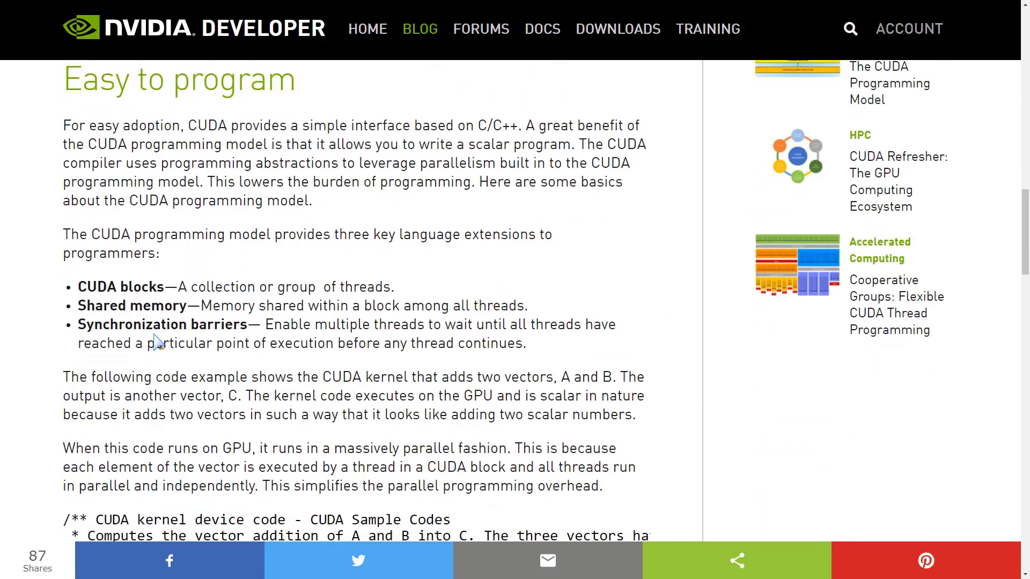
scroll(157, 342, "up", 8)
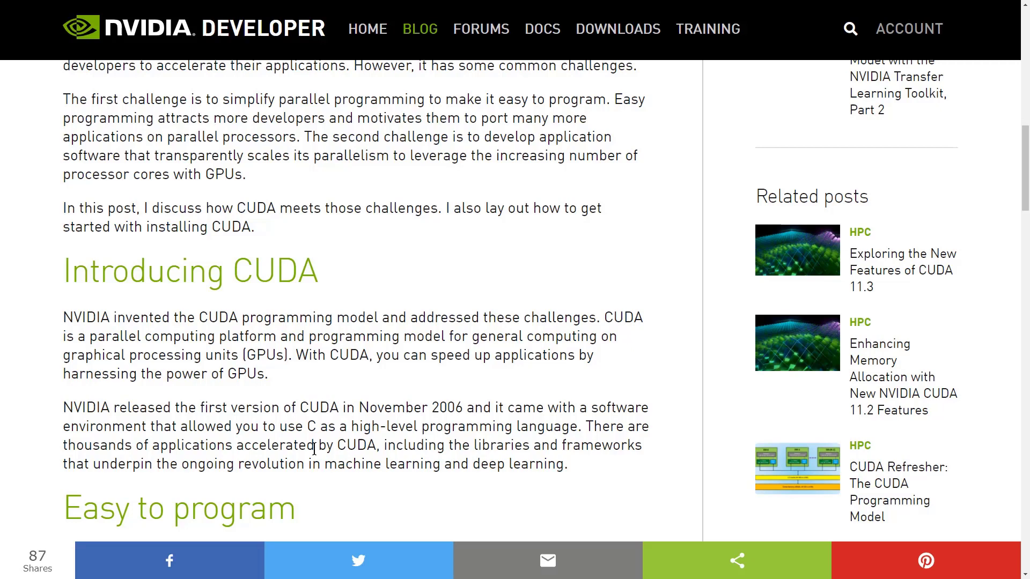
scroll(256, 486, "down", 1)
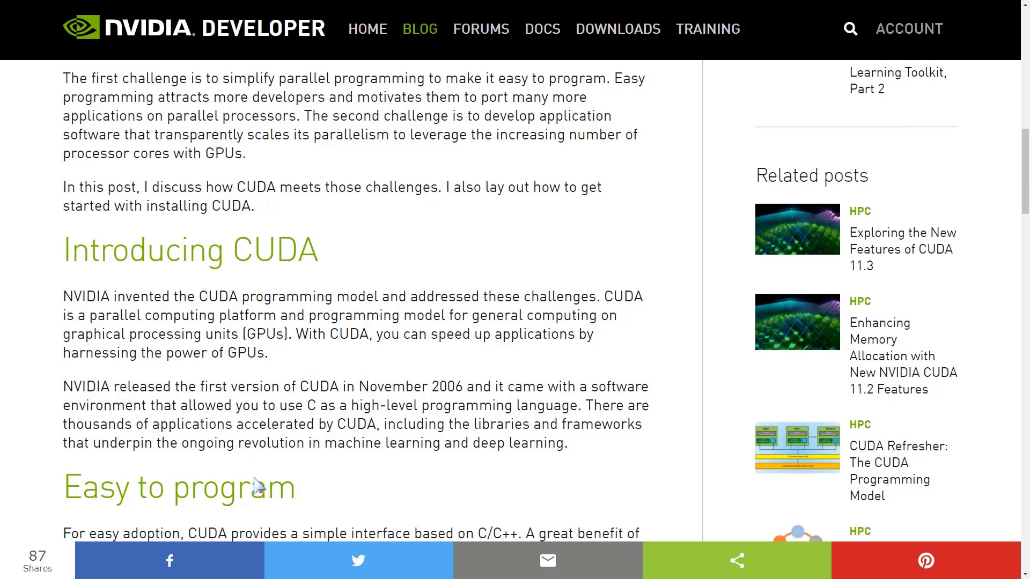
scroll(257, 486, "down", 3)
scroll(256, 486, "up", 2)
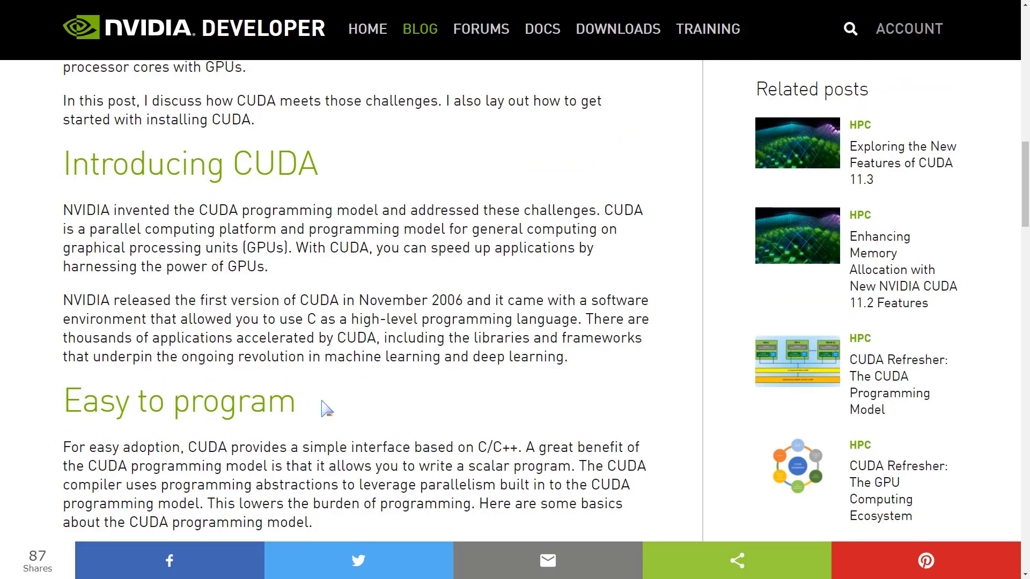
scroll(327, 409, "down", 5)
scroll(301, 365, "up", 3)
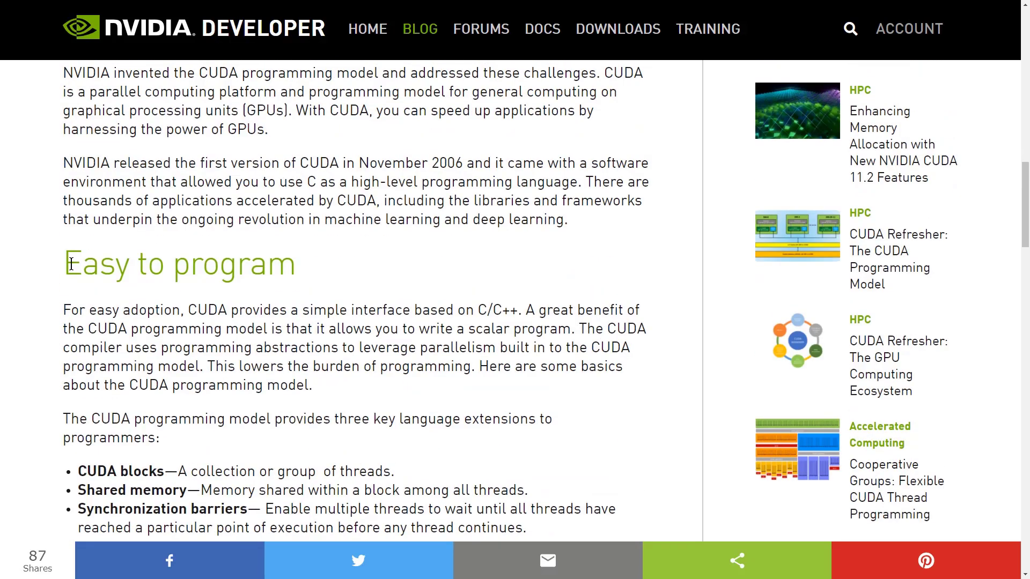
scroll(301, 322, "down", 13)
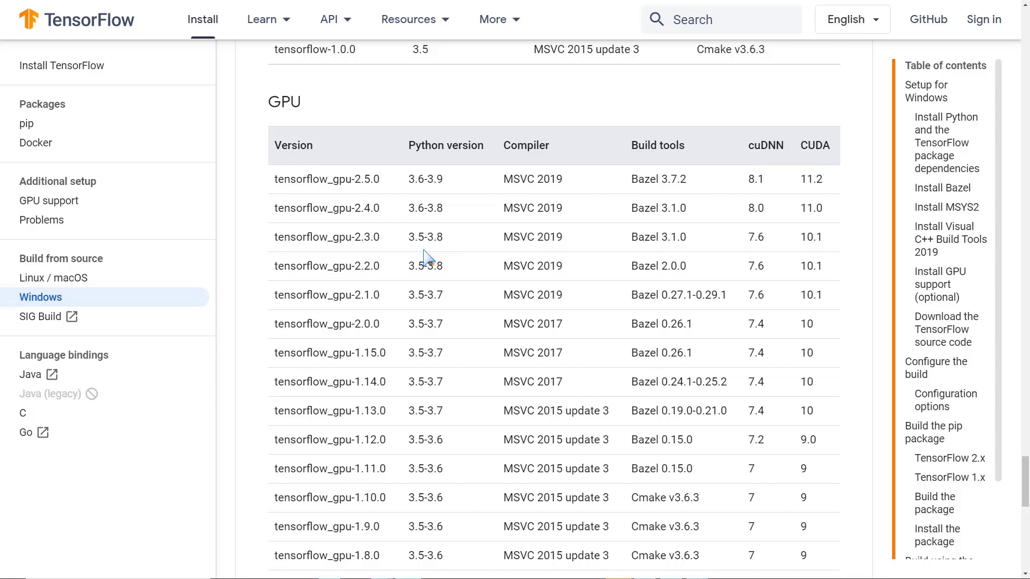
Highlight the tensorflow_gpu-2.3.0 row, which pairs with CUDA 10.1
left_click_drag(275, 237, 409, 240)
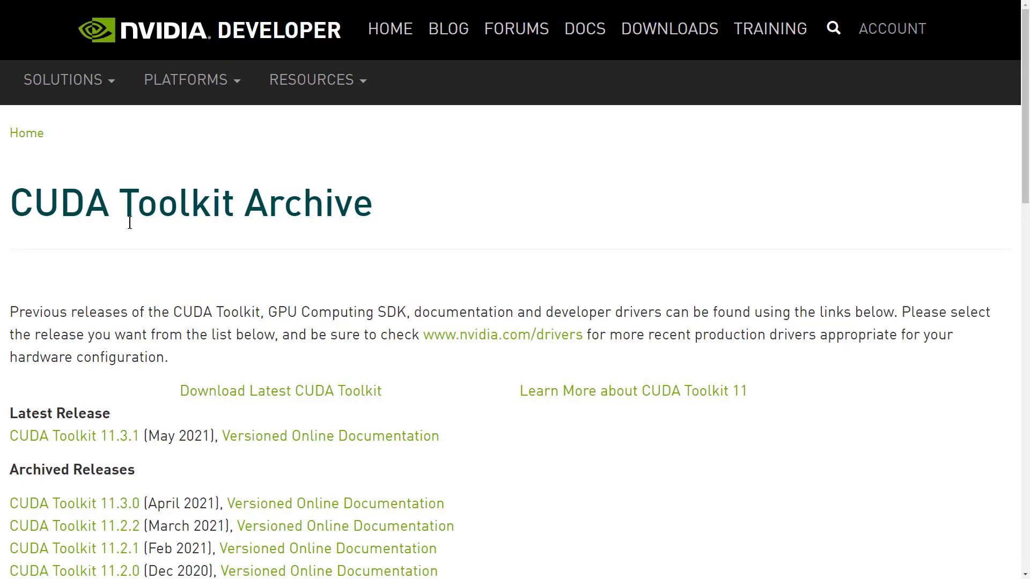
Select CUDA Toolkit 10.1 update2 for Windows 10 exe (local) and download the 2.5 GB installer
scroll(420, 328, "down", 5)
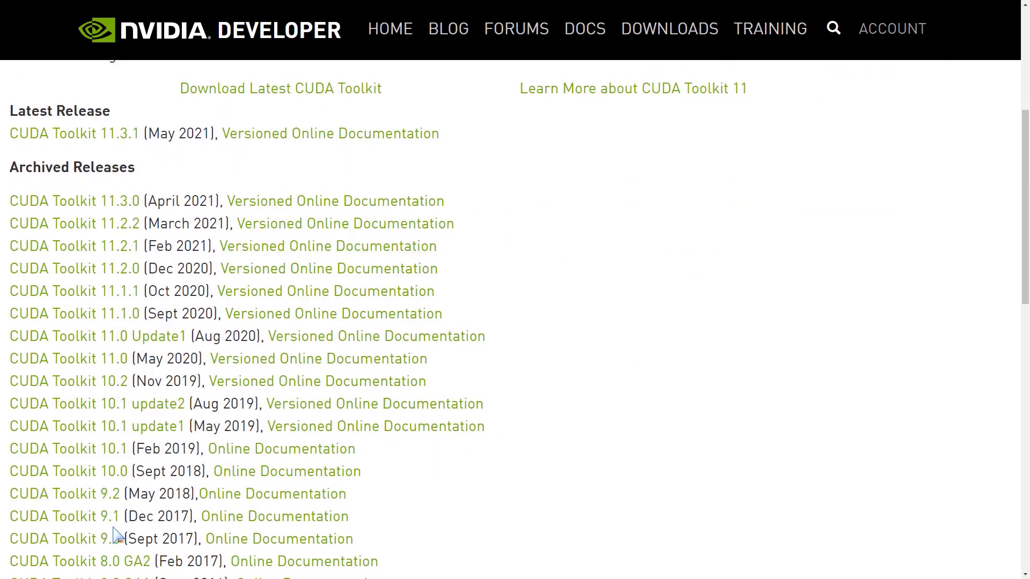
scroll(115, 533, "down", 4)
scroll(116, 534, "up", 5)
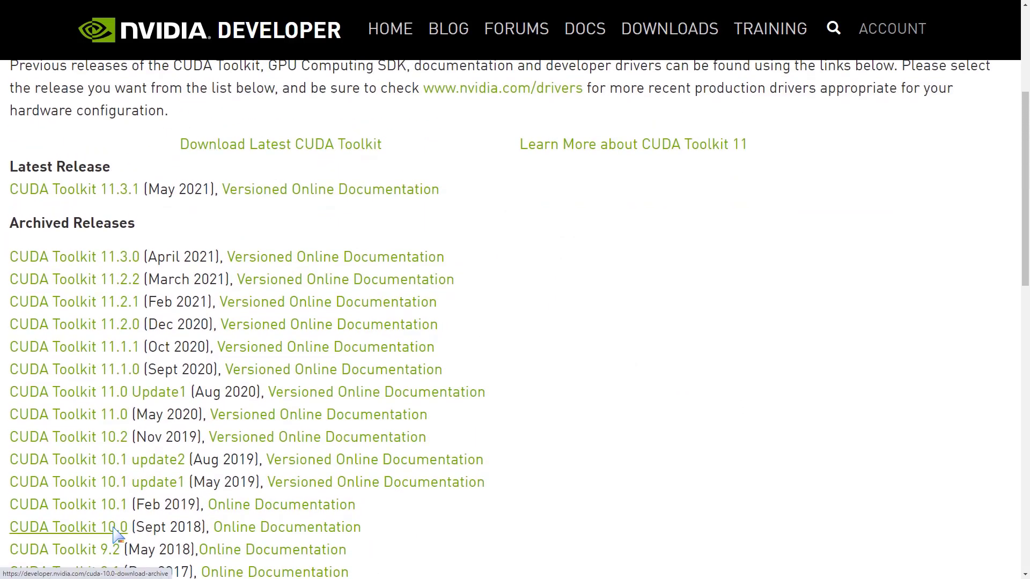
left_click(61, 460)
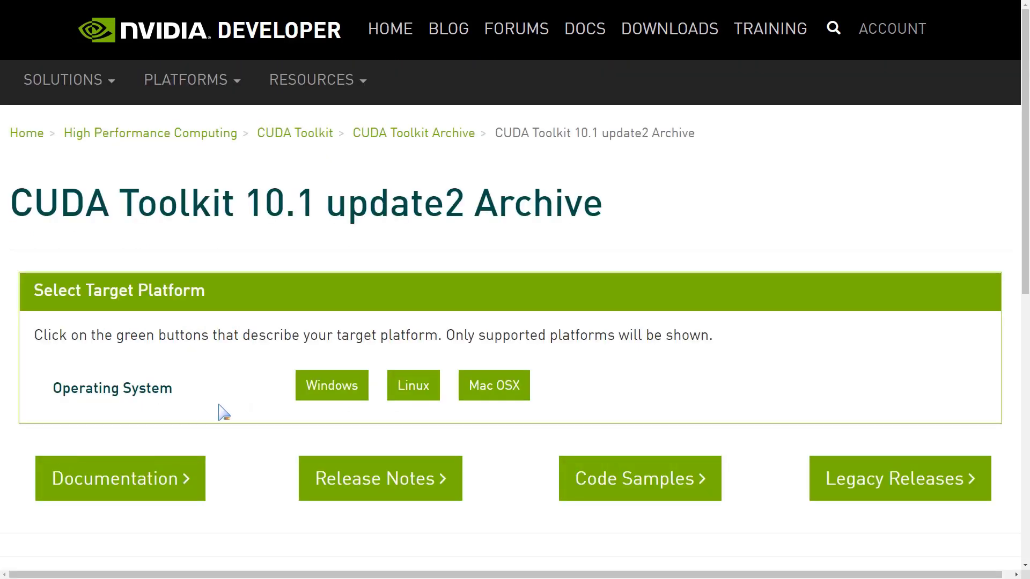
left_click(335, 402)
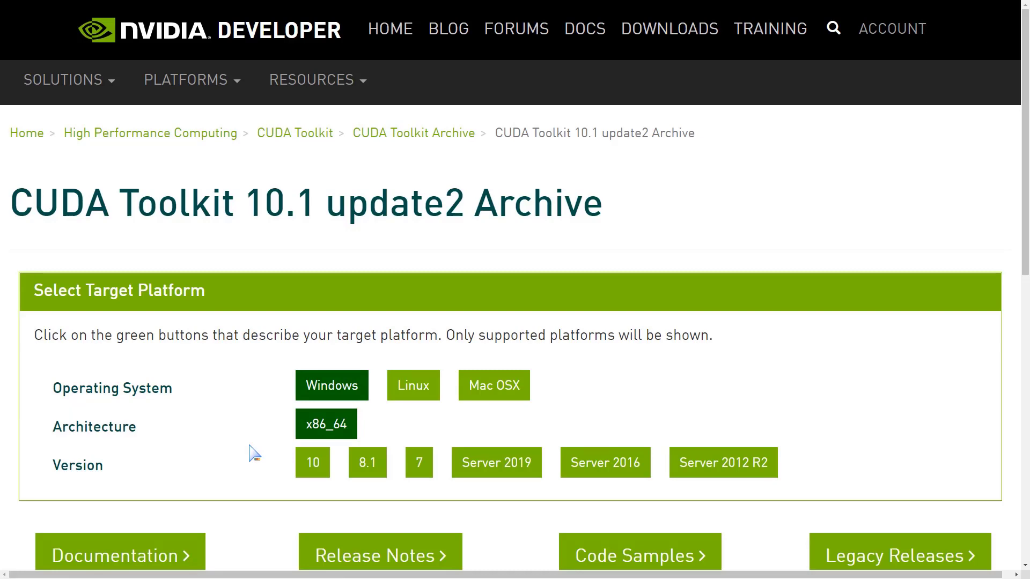
left_click(303, 468)
scroll(225, 484, "down", 4)
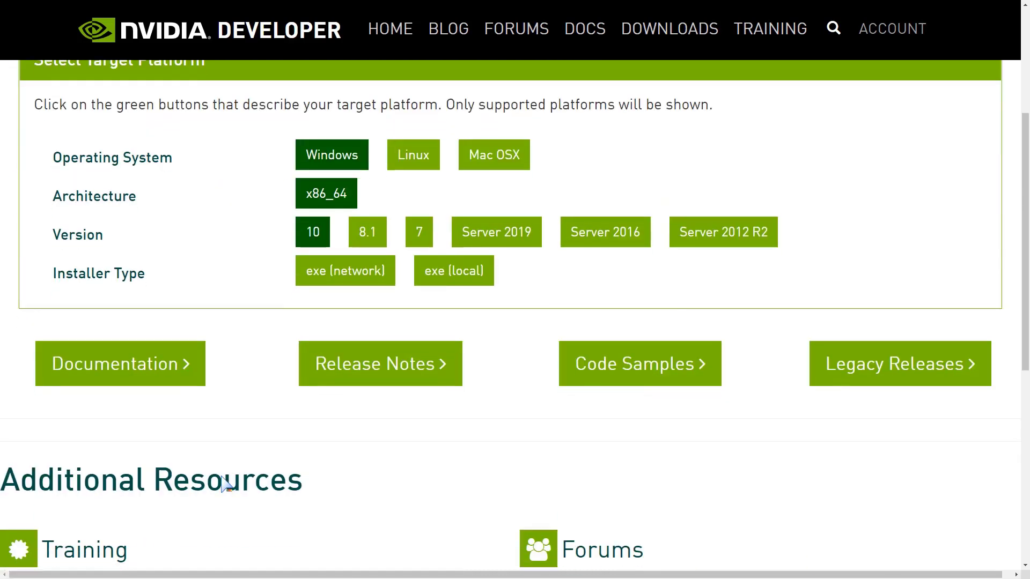
left_click(462, 273)
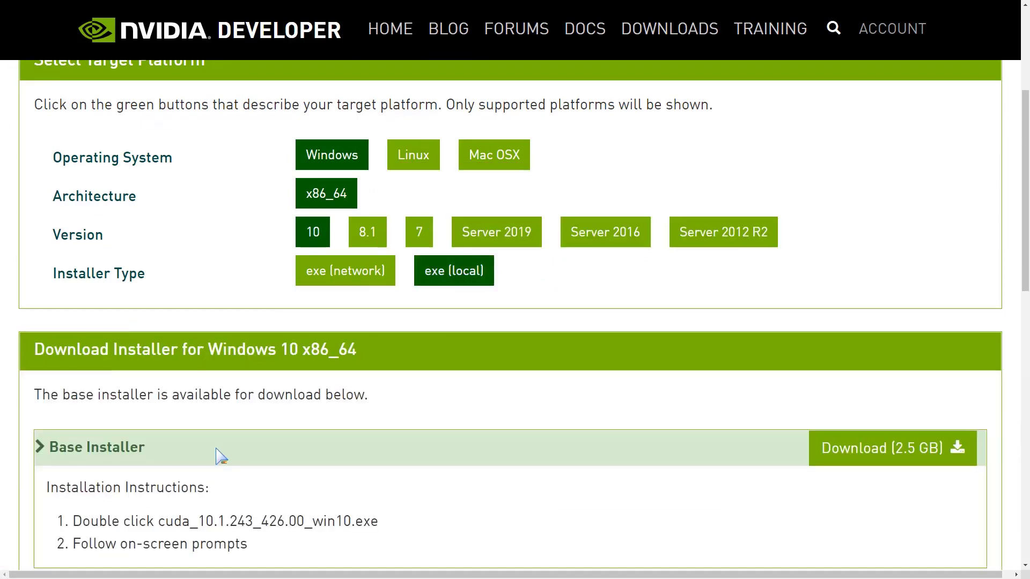
scroll(216, 449, "down", 3)
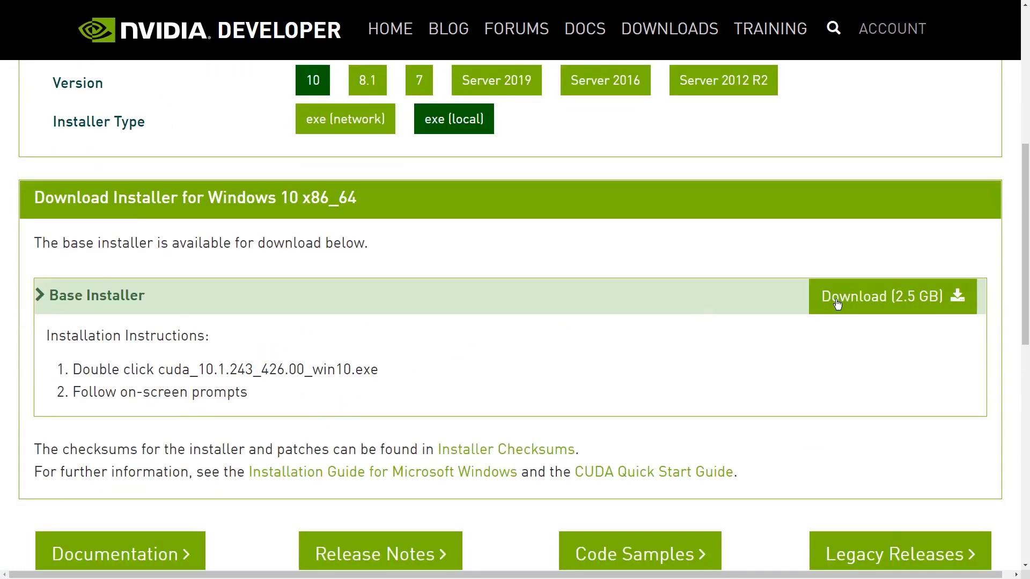
left_click(848, 304)
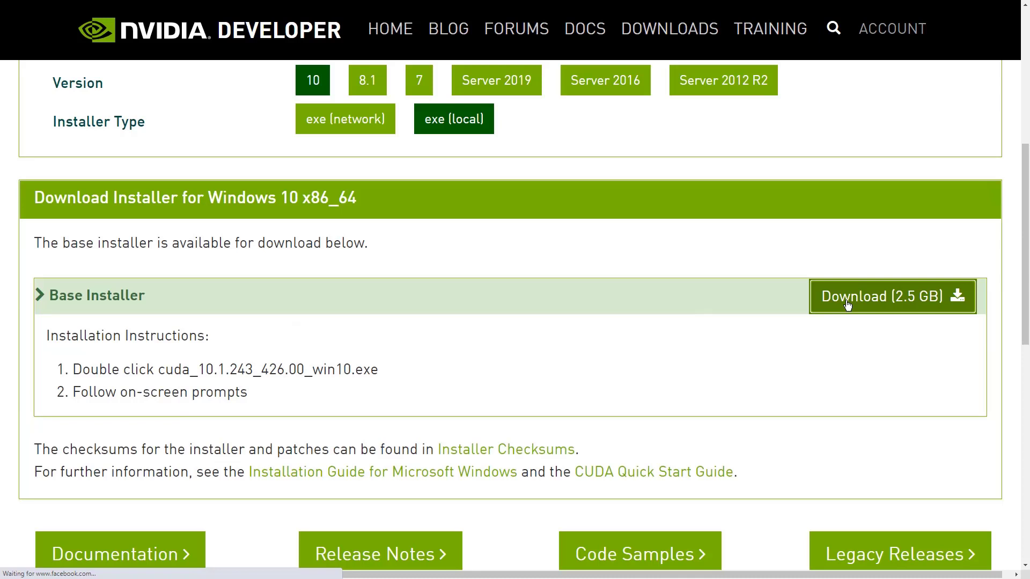
left_click(847, 304)
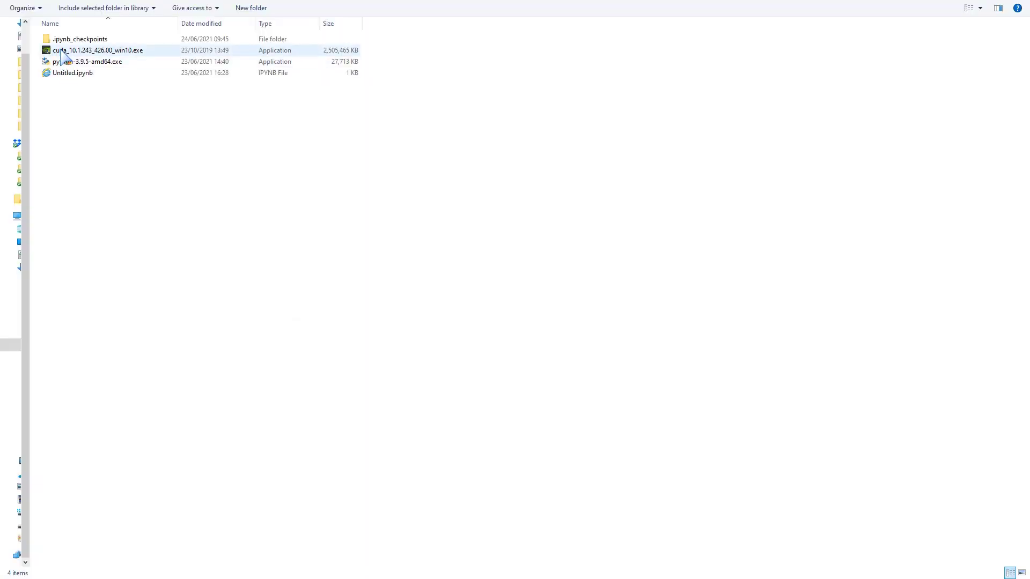
Launch cuda_10.1.243_426.00_win10.exe and accept the D:\cuda extraction path
double_click(78, 51)
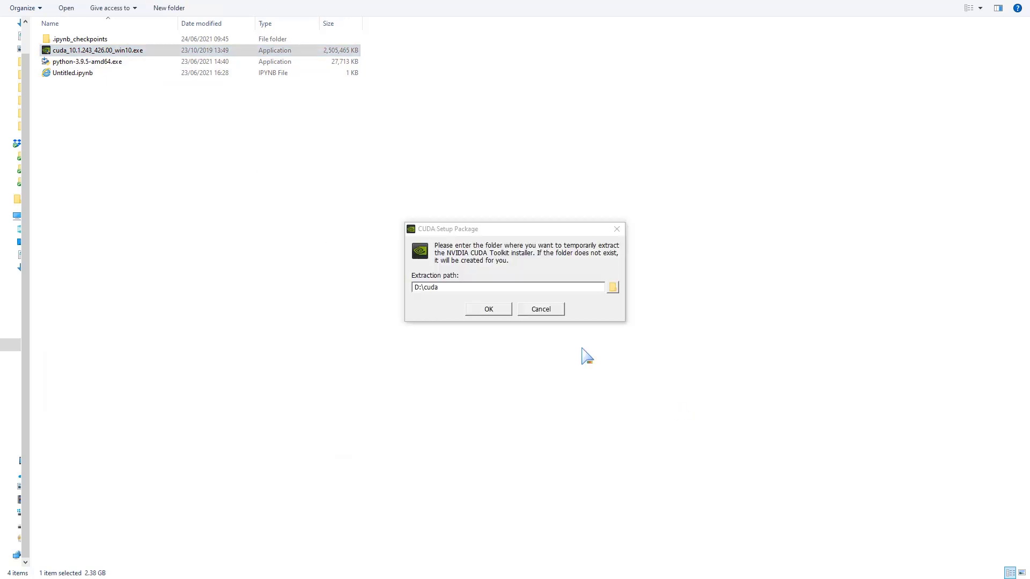
left_click(503, 309)
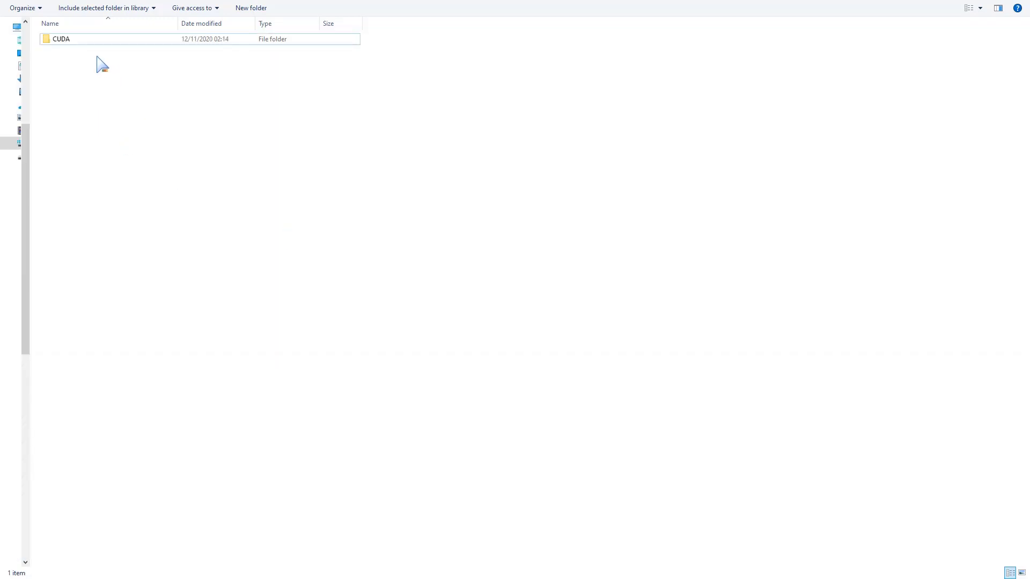
Browse into the CUDA v10.1 bin folder
double_click(72, 38)
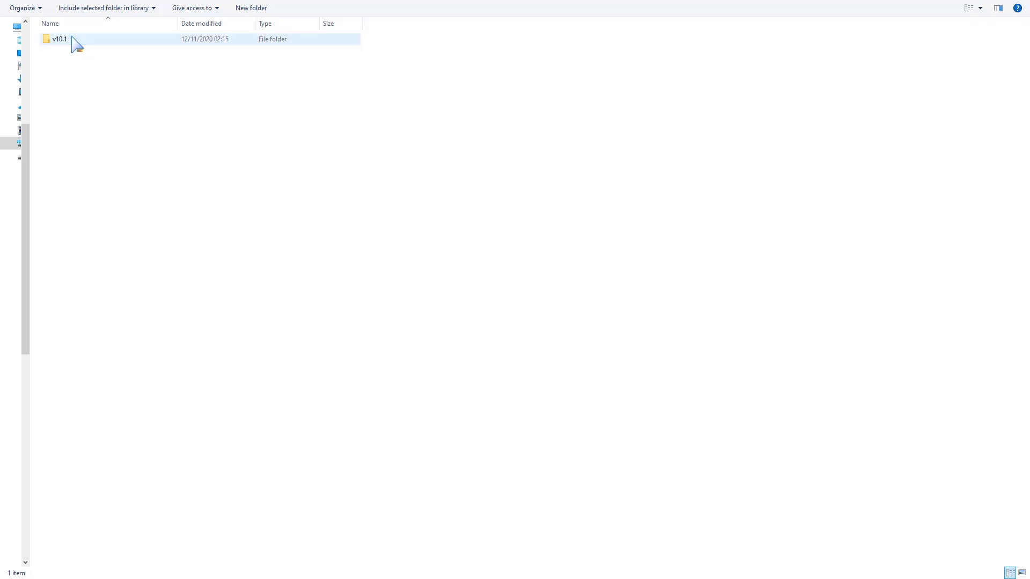
double_click(82, 38)
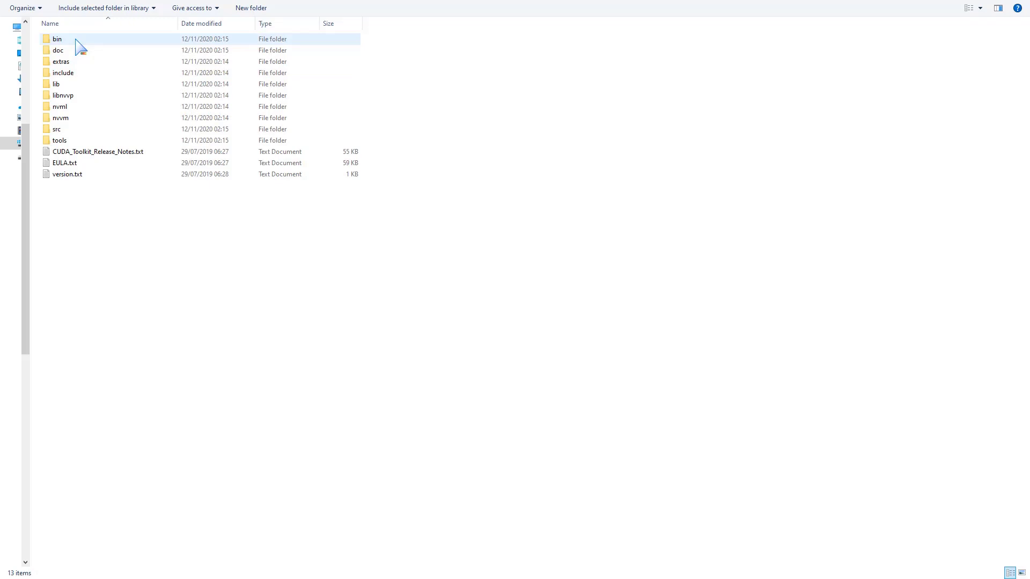
double_click(78, 39)
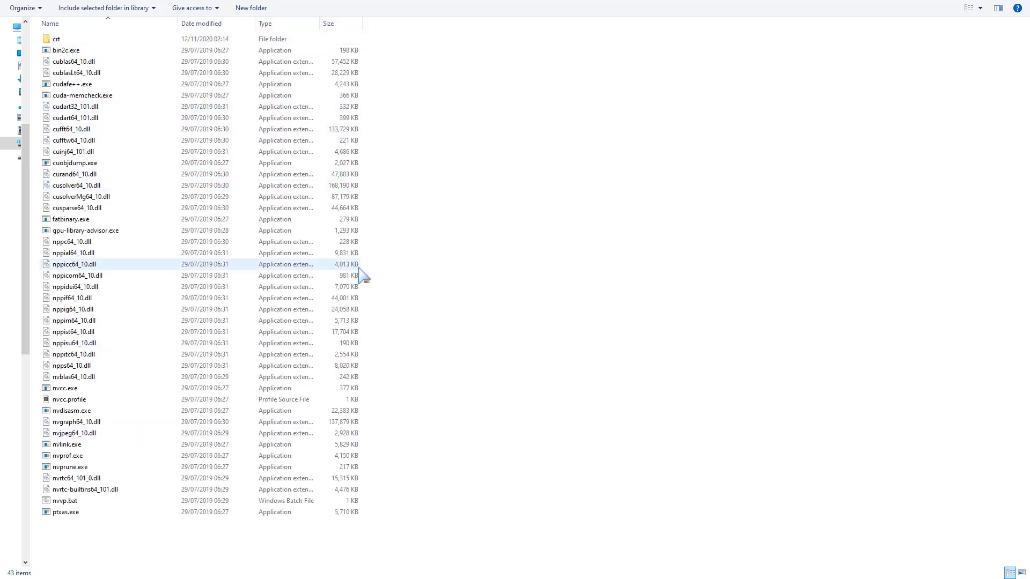
Open the system Path variable for editing via advanced system settings
key("super+Pause")
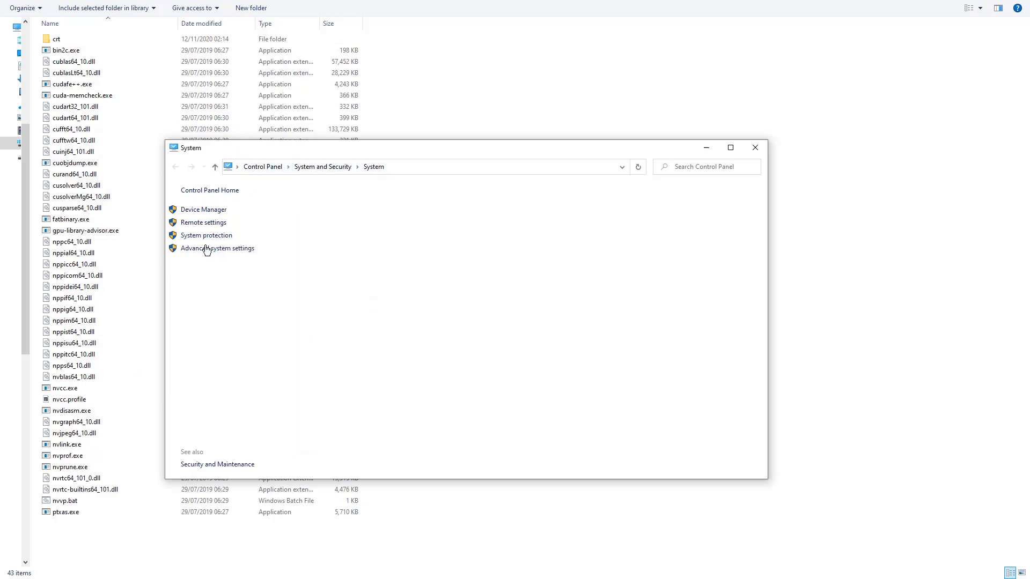
left_click(223, 250)
key("Return")
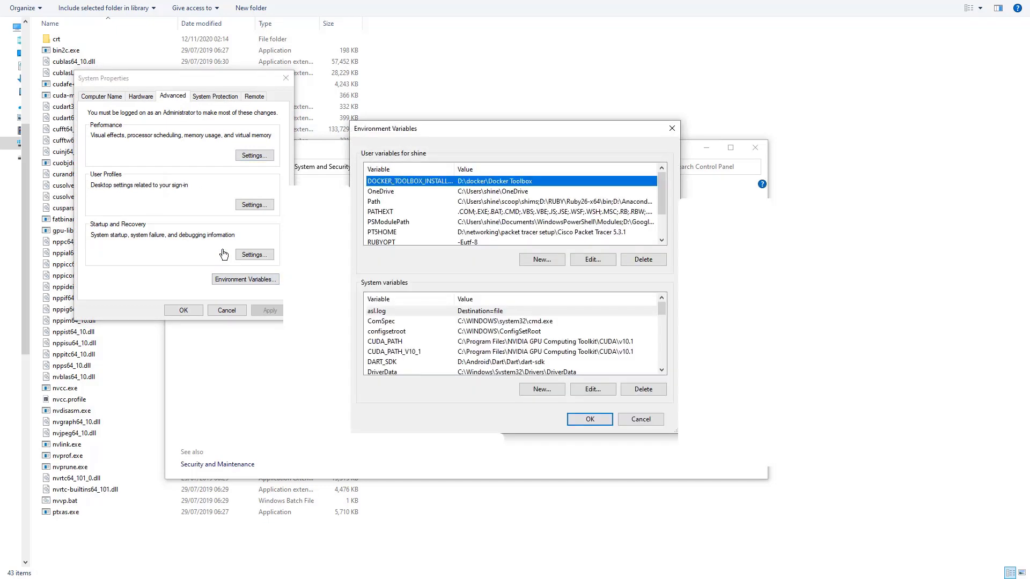
key("Tab")
key("Tab")
key("Tab")
key("Tab")
key("Down")
key("Down")
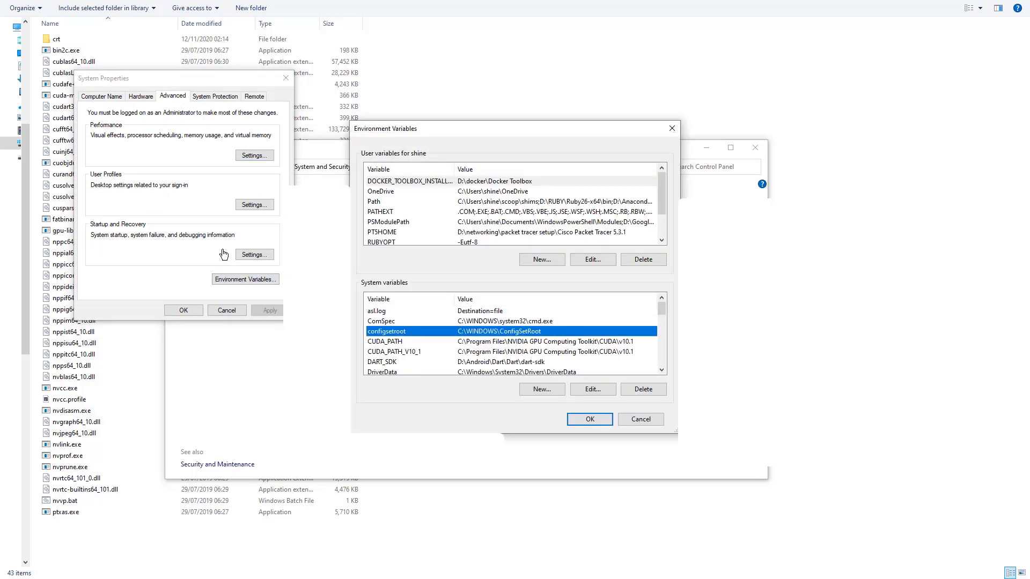
key("p")
key("Return")
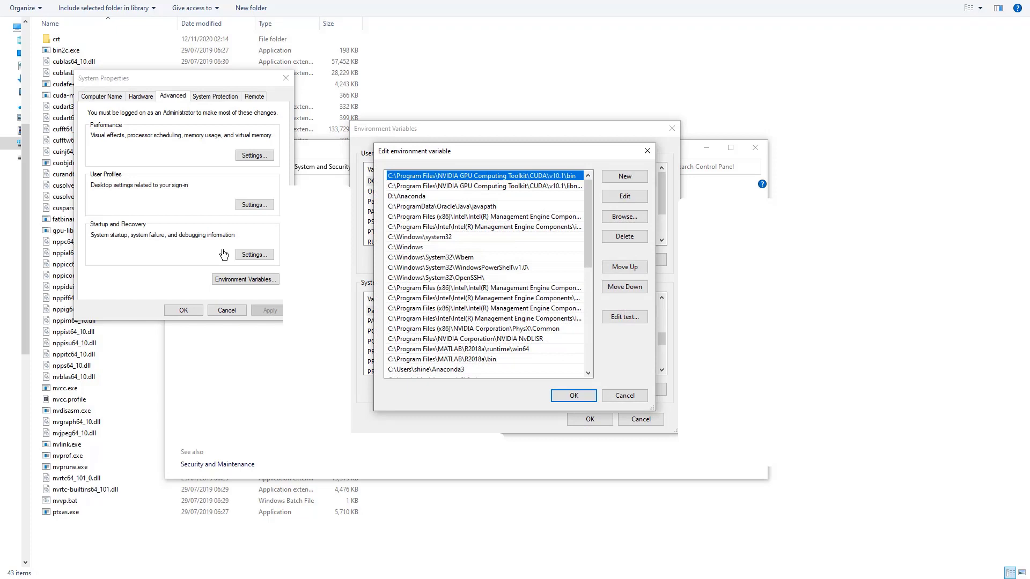
Set the CUDA v10.1 bin and libnvvp Path entries, confirm, and close the System window
key("Down")
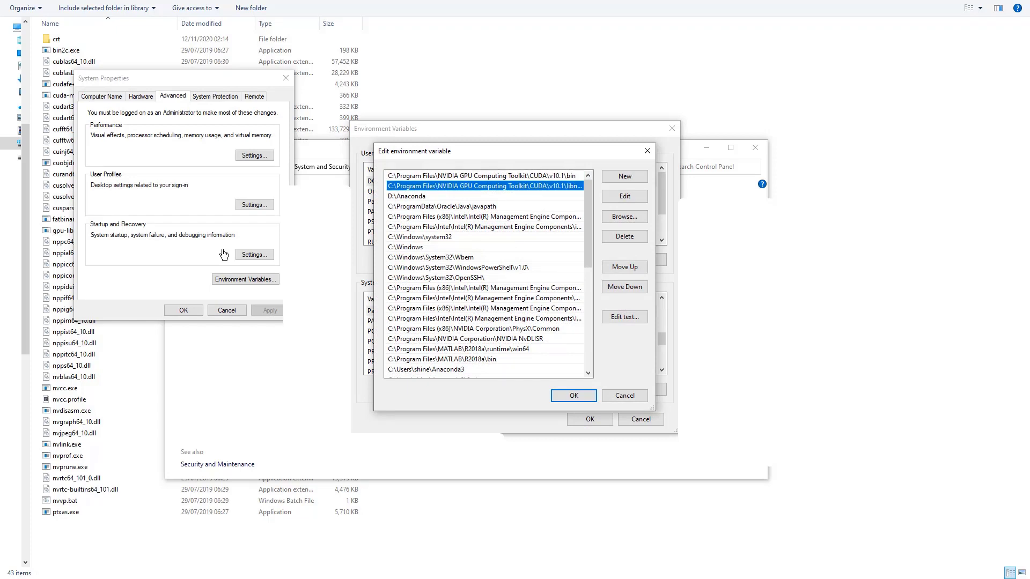
key("Up")
key("F2")
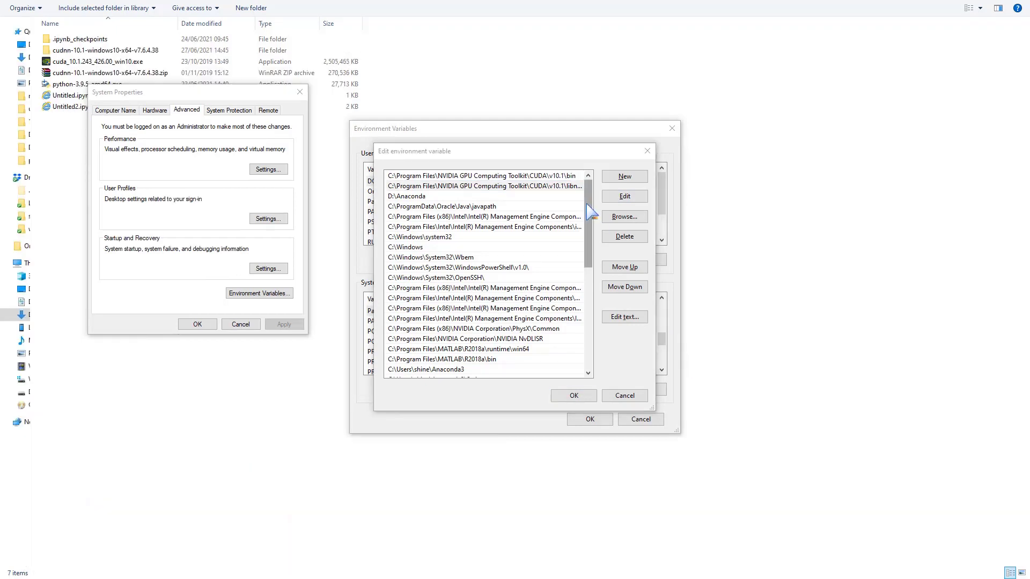
double_click(557, 187)
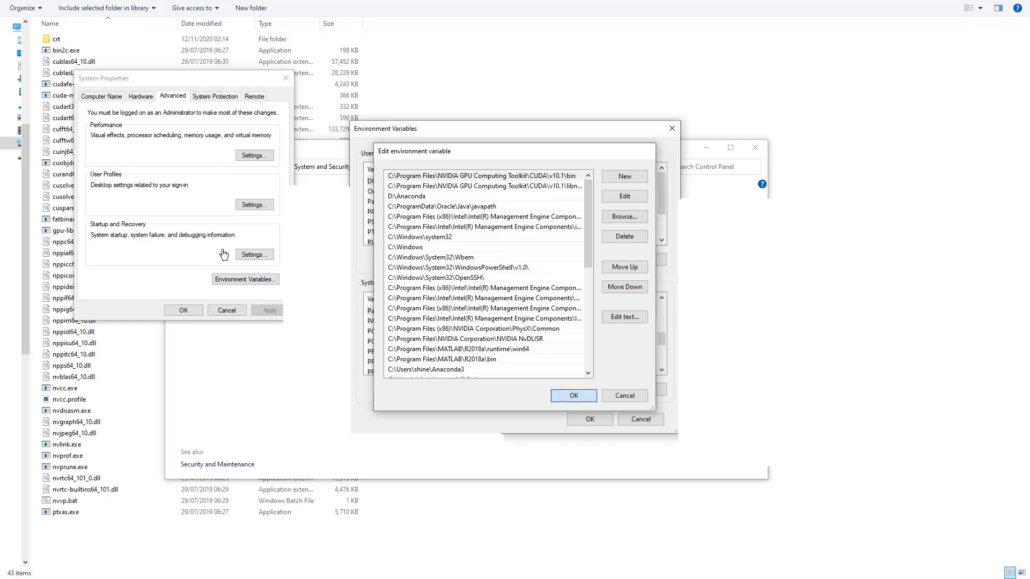
key("Return")
key("Return")
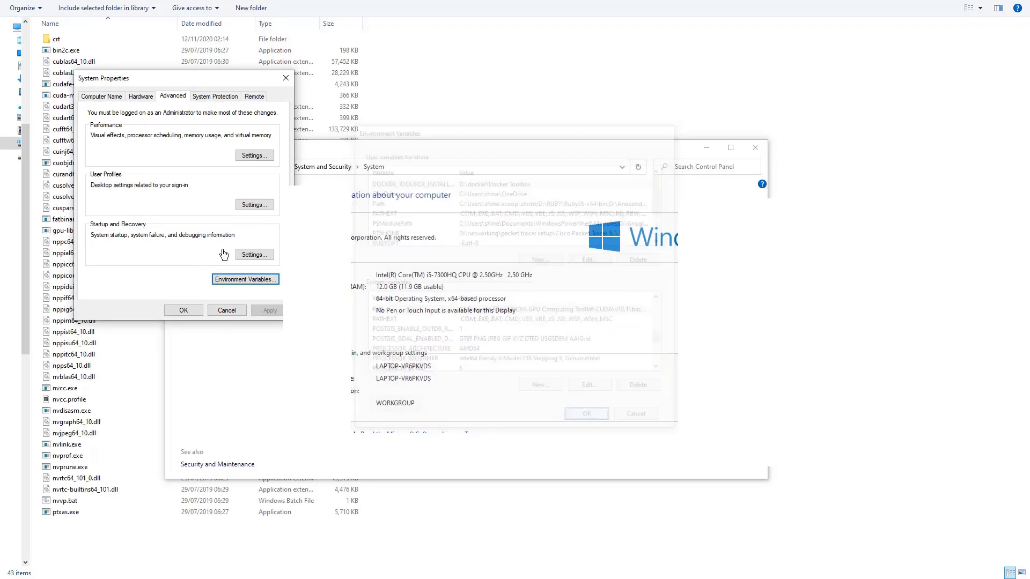
key("Return")
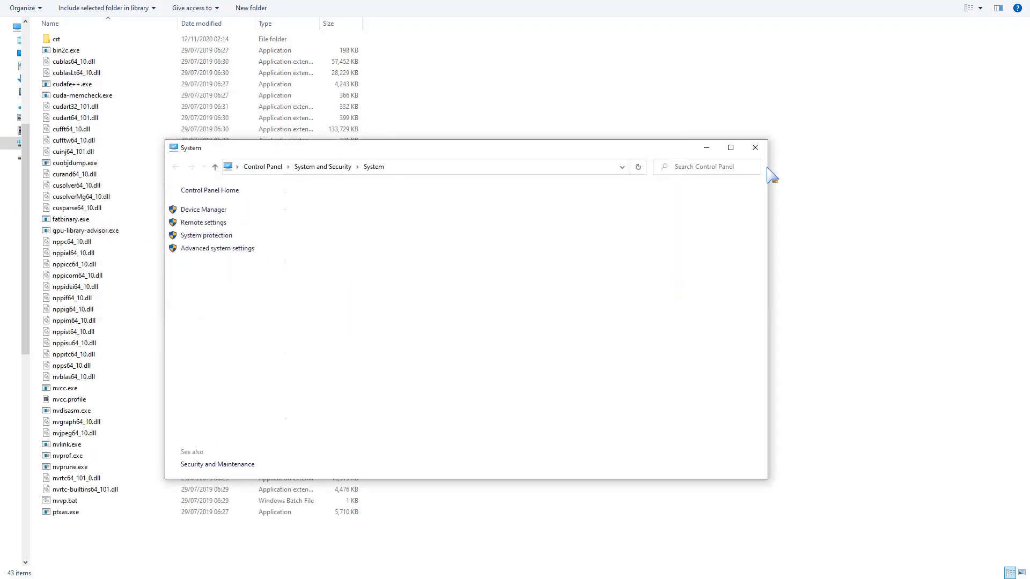
left_click(755, 148)
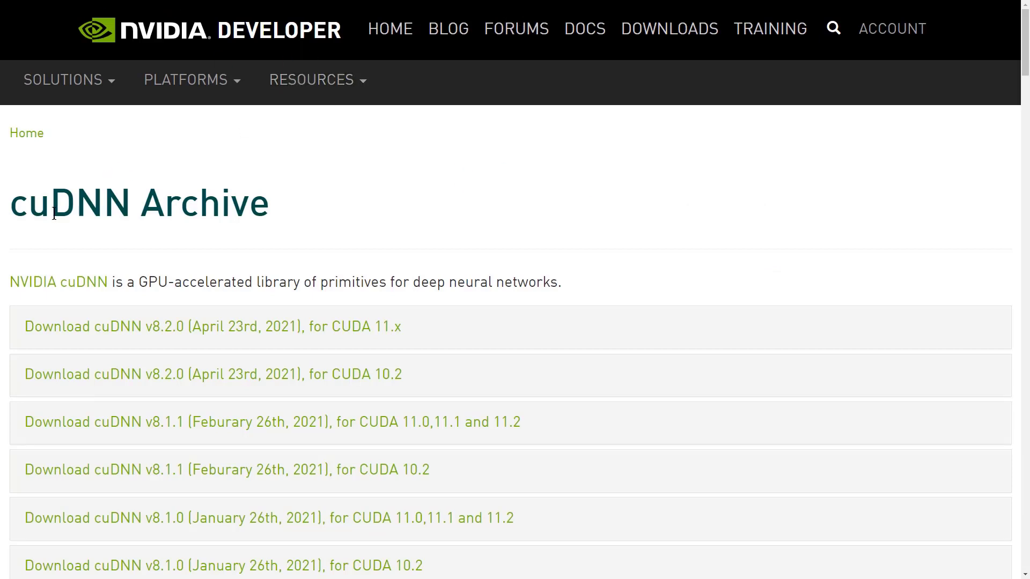
Expand cuDNN v7.6.5 (November 5th, 2019) for CUDA 10.1 and request the Windows 10 library
scroll(446, 283, "down", 12)
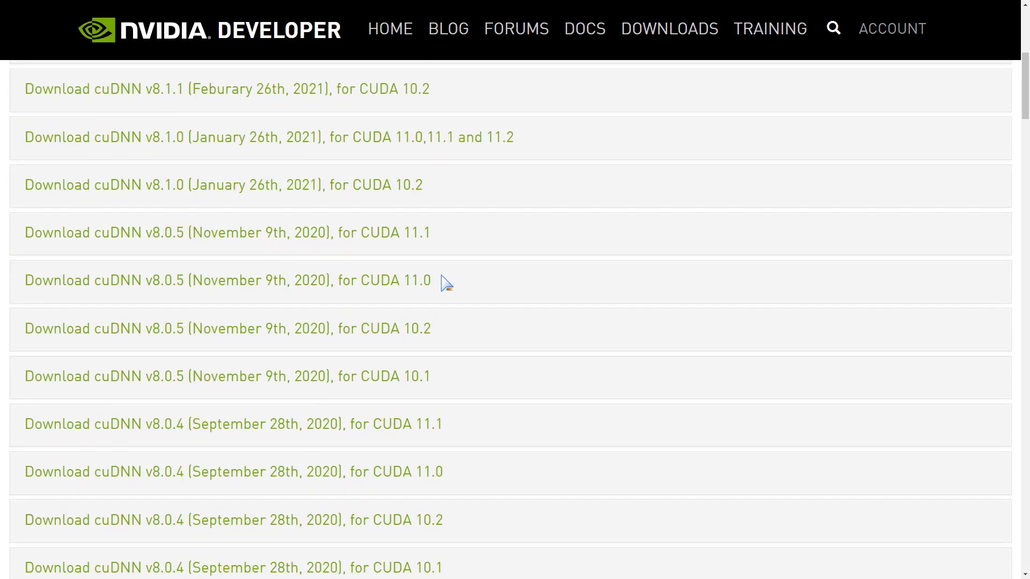
scroll(445, 282, "down", 9)
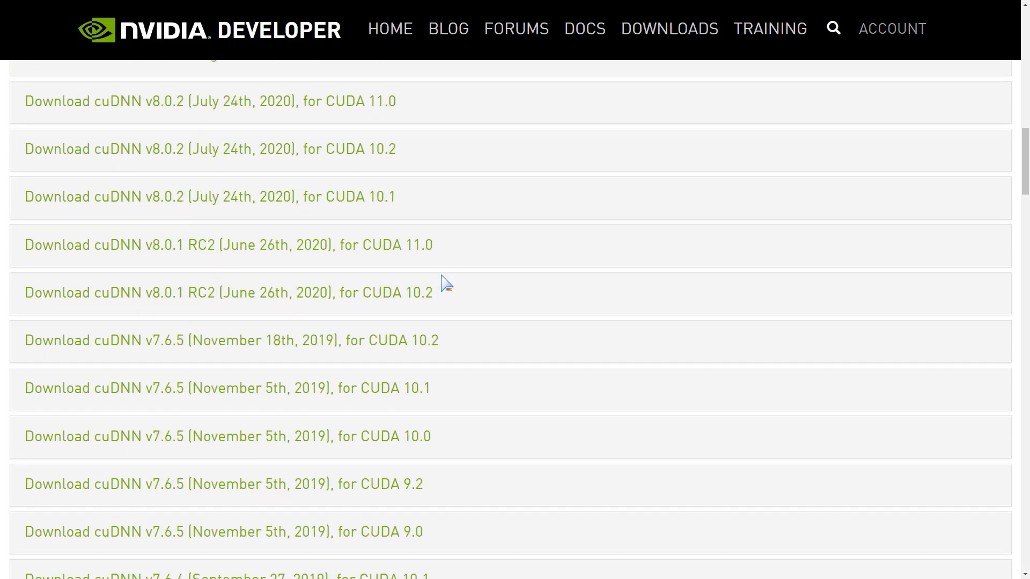
scroll(446, 283, "down", 2)
scroll(432, 285, "up", 3)
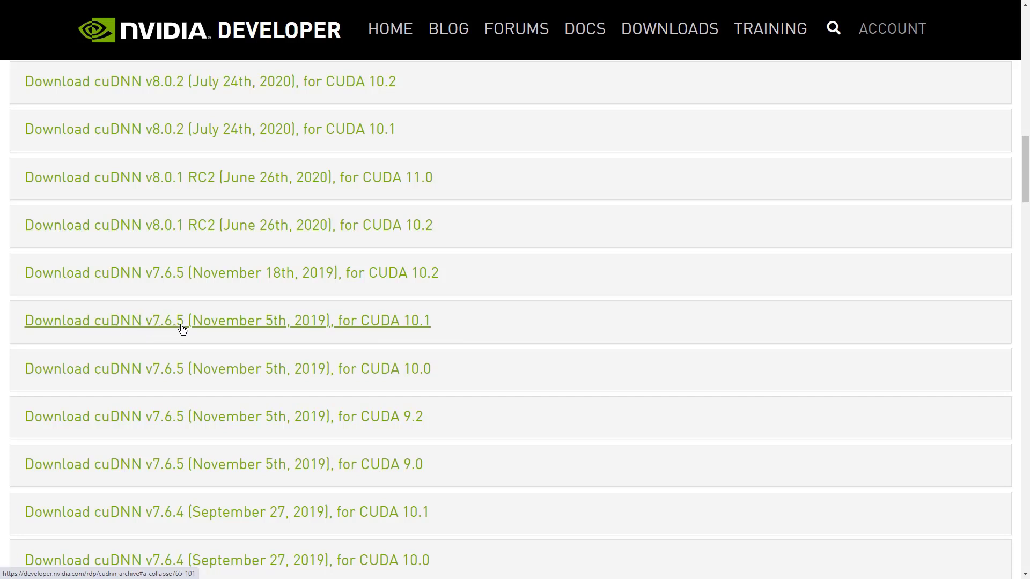
left_click(132, 320)
scroll(214, 450, "down", 3)
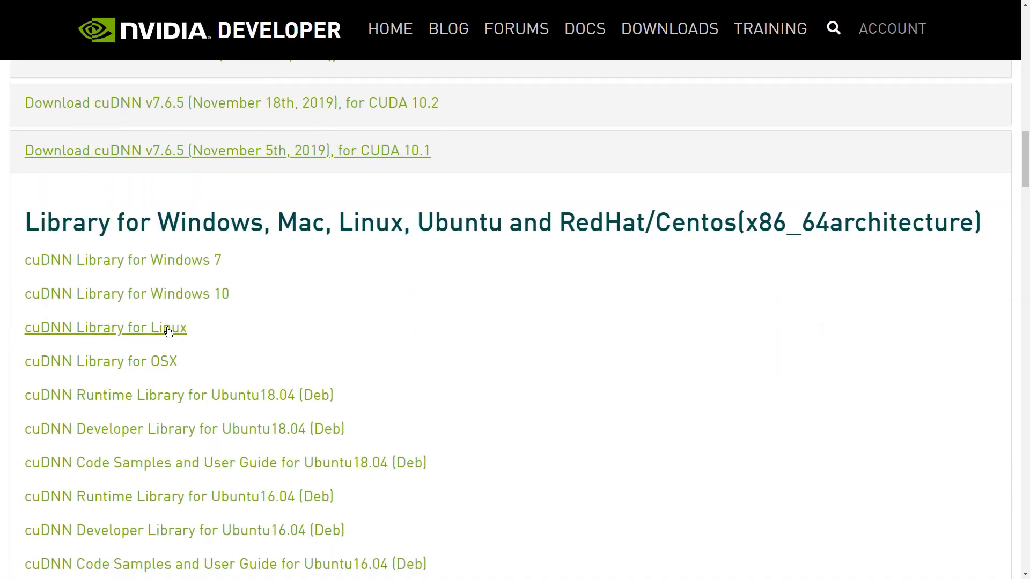
left_click(131, 296)
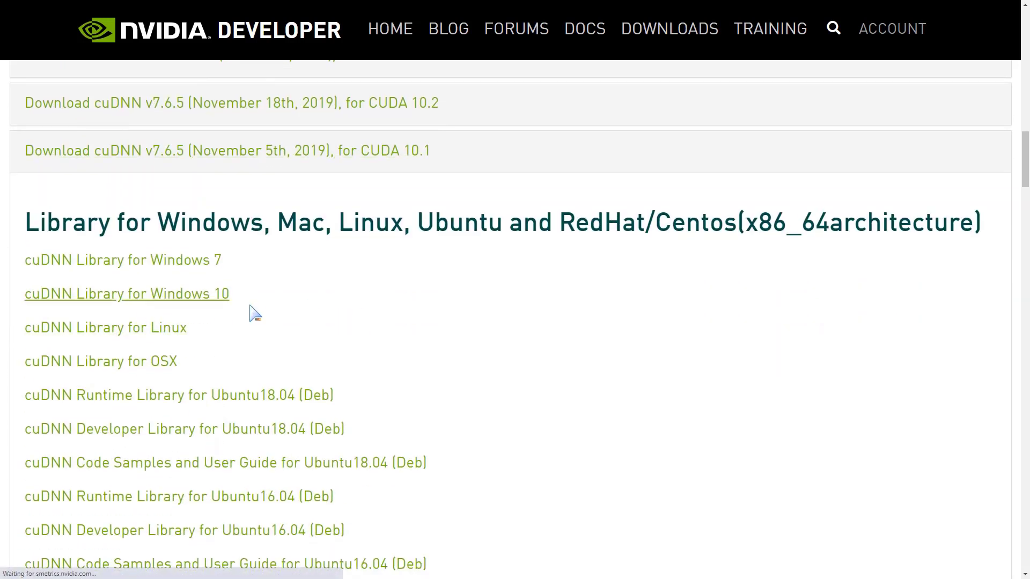
scroll(351, 365, "down", 5)
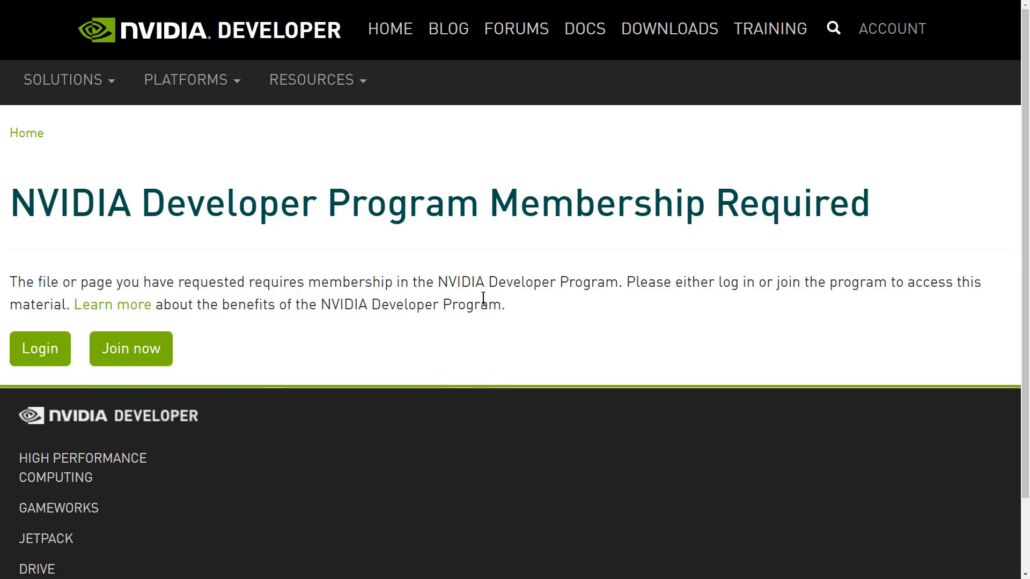
Extract the cuDNN zip to 'cudnn-10.1-windows10-x64-v7.6.4.38' and open its cuda folder
key("alt+Tab")
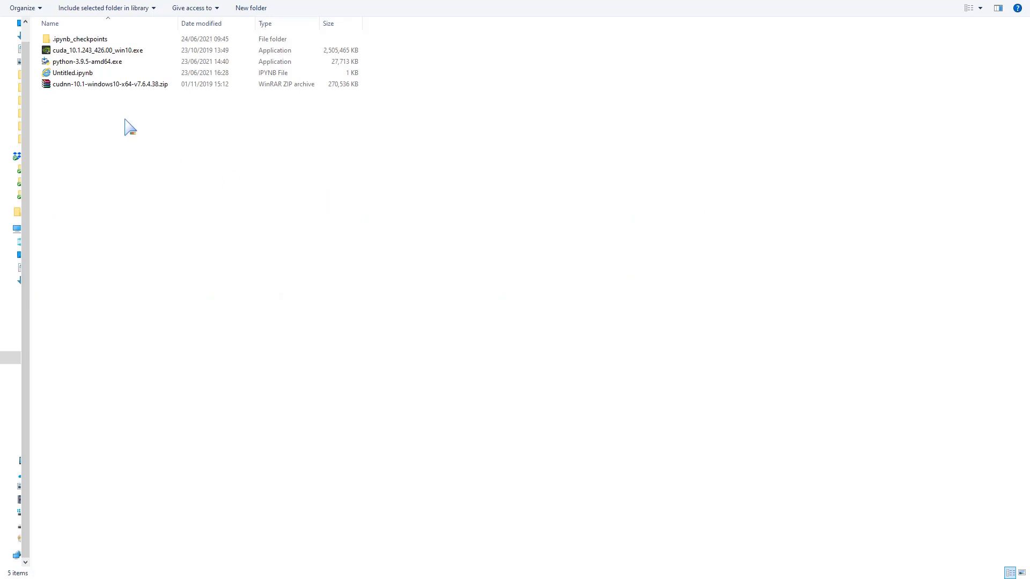
left_click(89, 86)
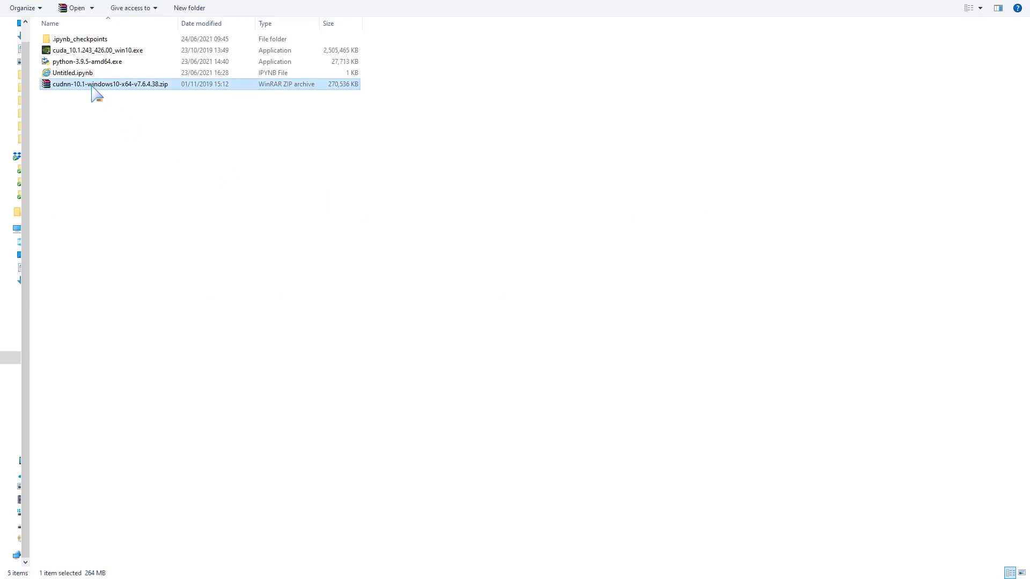
right_click(155, 87)
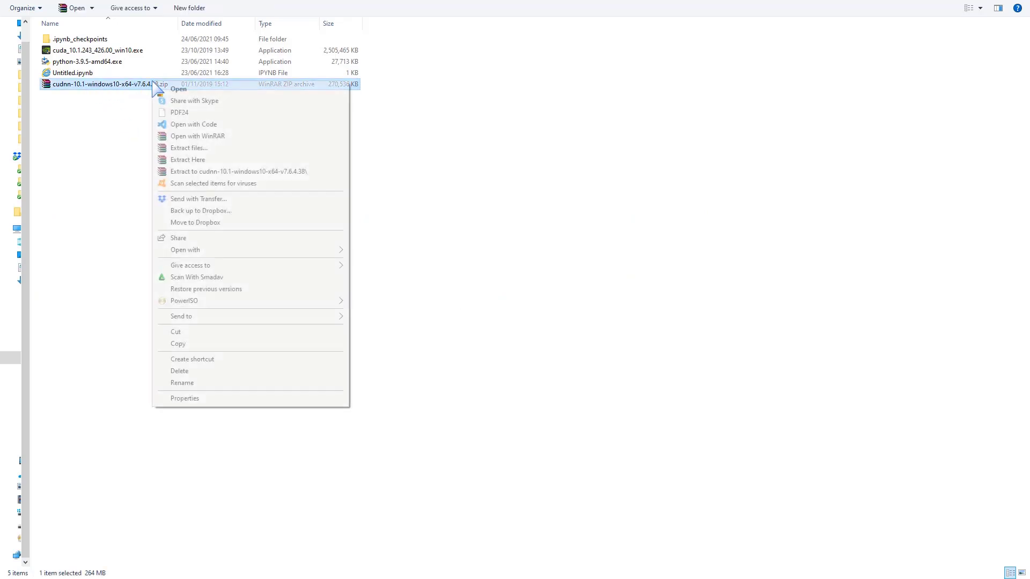
left_click(232, 172)
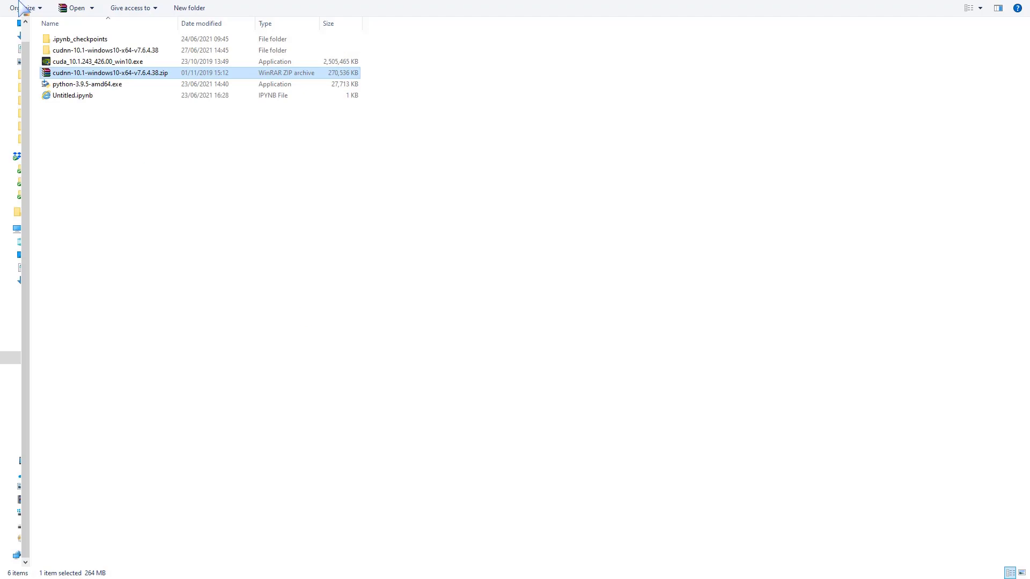
double_click(84, 51)
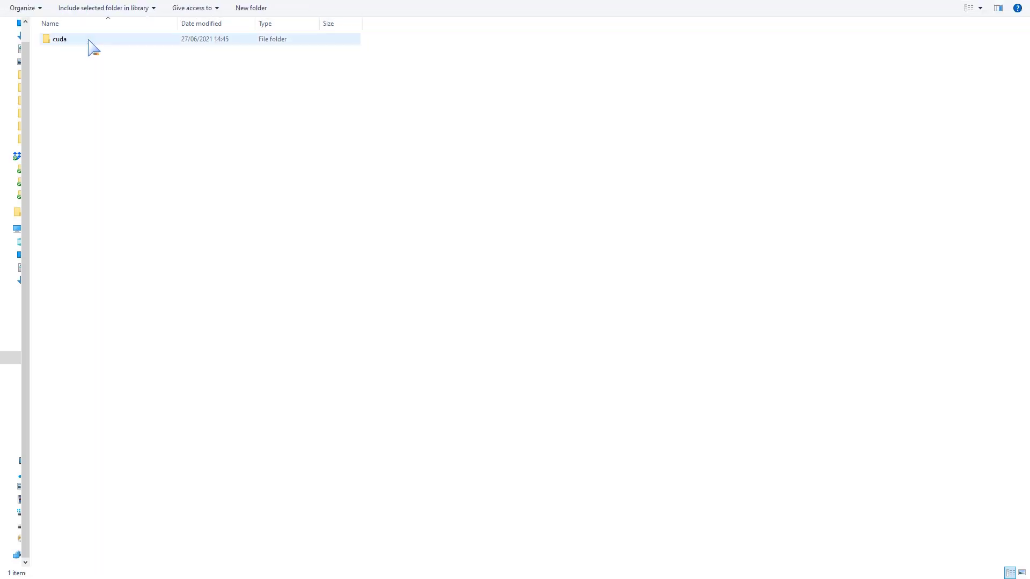
double_click(88, 40)
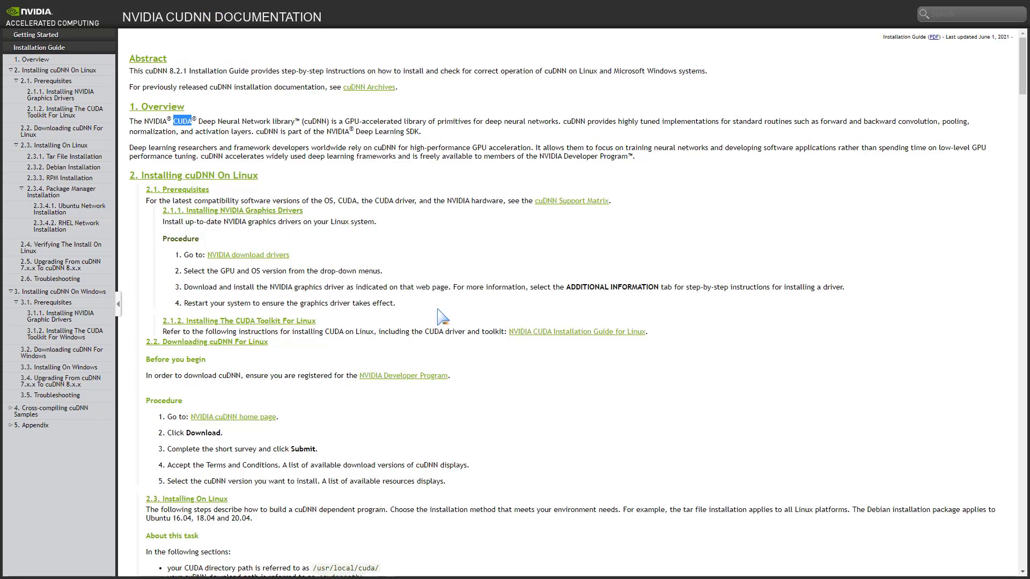
Jump to '3. Installing cuDNN On Windows' in the guide and read down to the file-copy steps
left_click(62, 293)
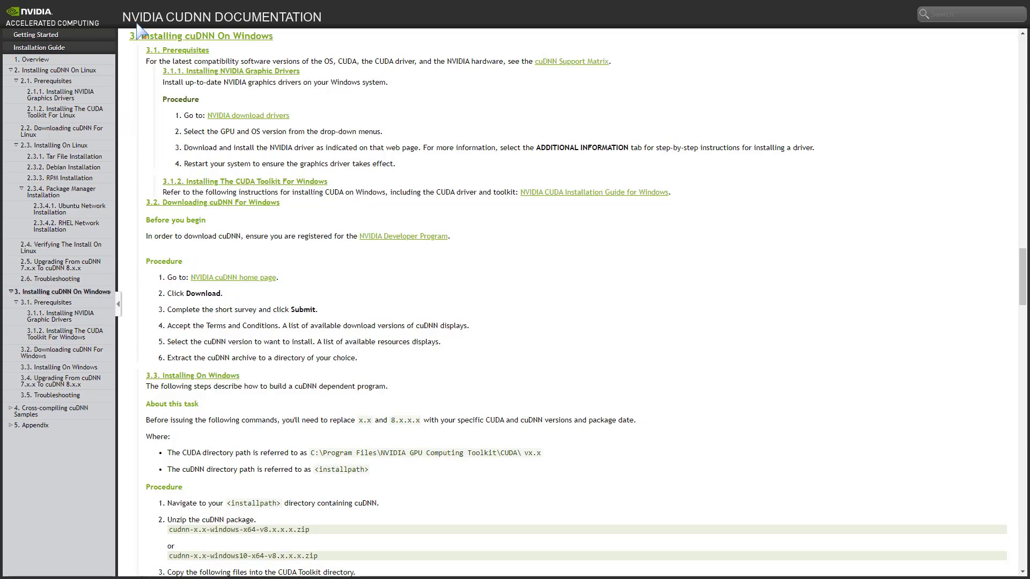
left_click_drag(142, 56, 312, 182)
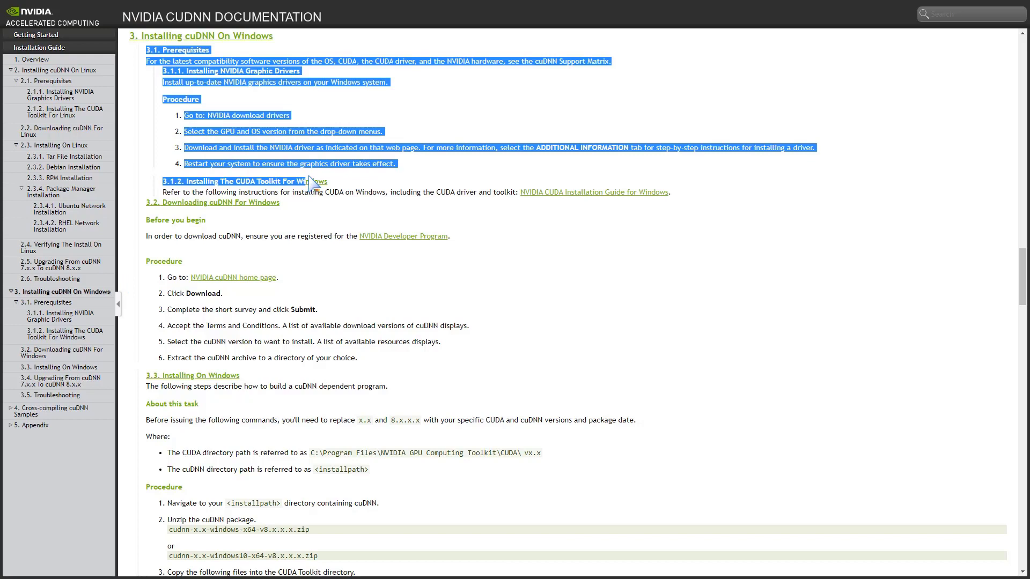
left_click(142, 210)
left_click_drag(142, 209, 238, 359)
scroll(247, 389, "down", 2)
scroll(247, 389, "down", 3)
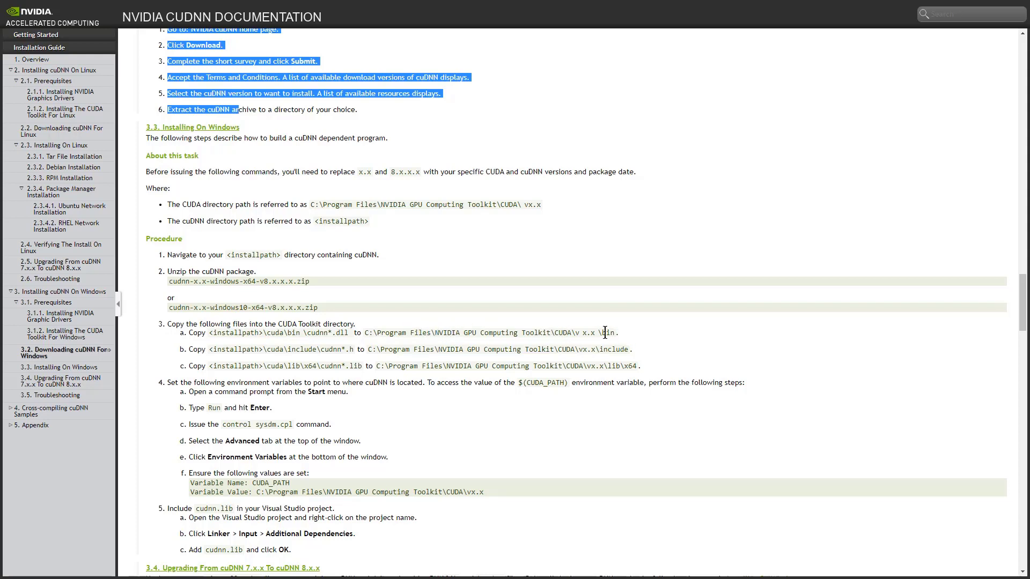
key("alt+Tab")
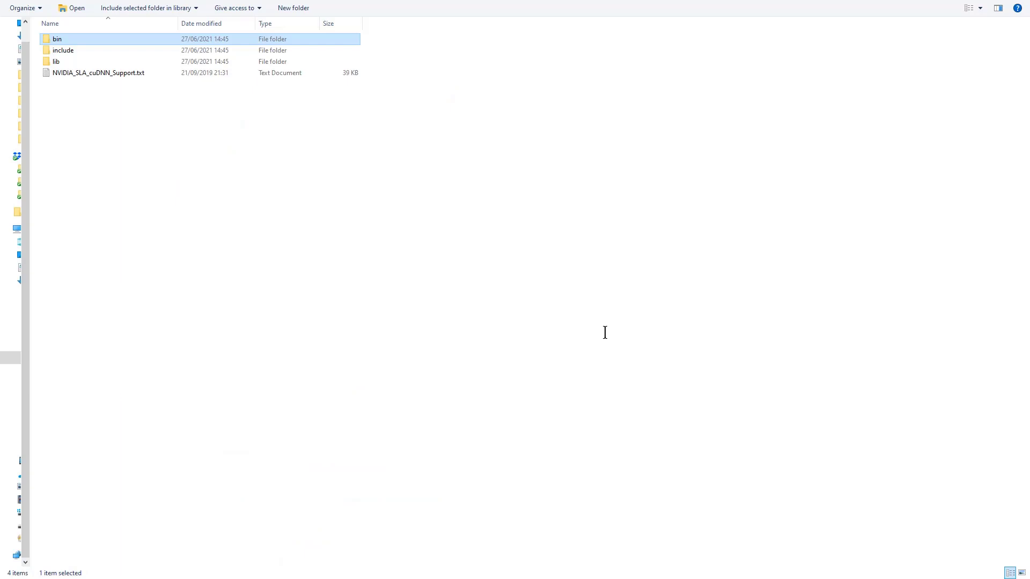
Move cudnn64_7.dll from cuDNN's bin into CUDA v10.1's bin, replacing the existing file
double_click(64, 41)
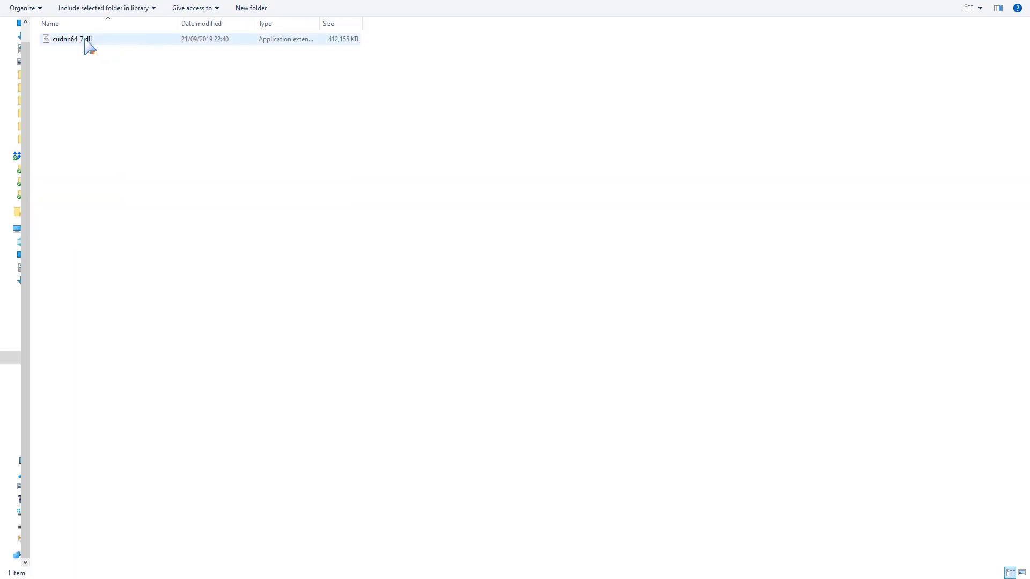
left_click(86, 42)
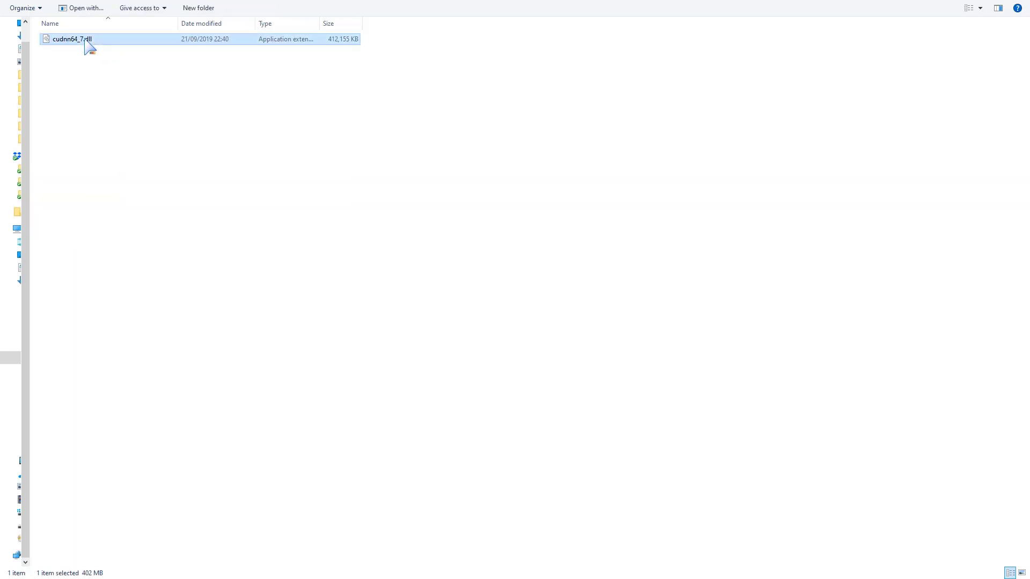
key("alt+Tab")
left_click_drag(86, 43, 376, 10)
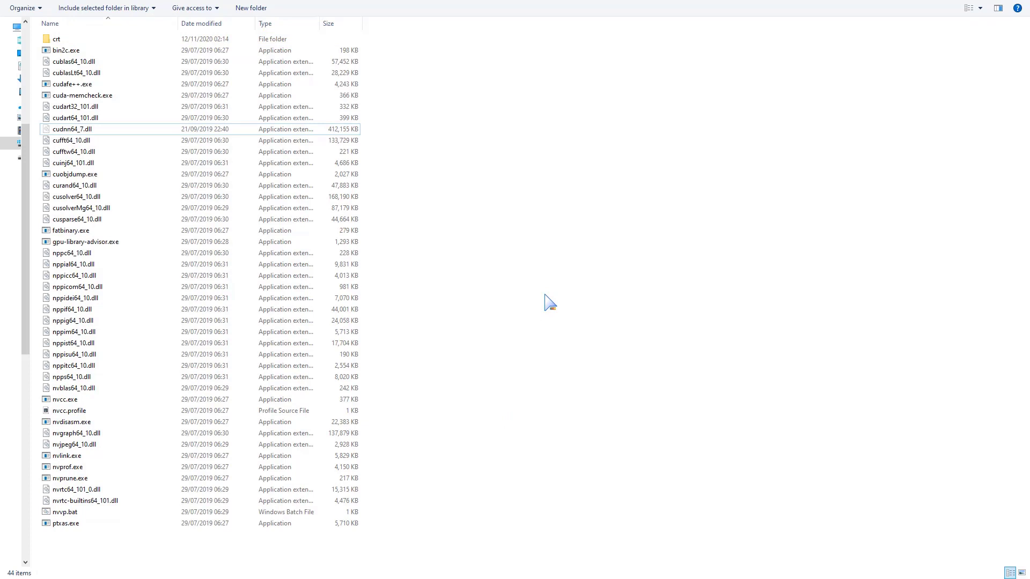
left_click(552, 237)
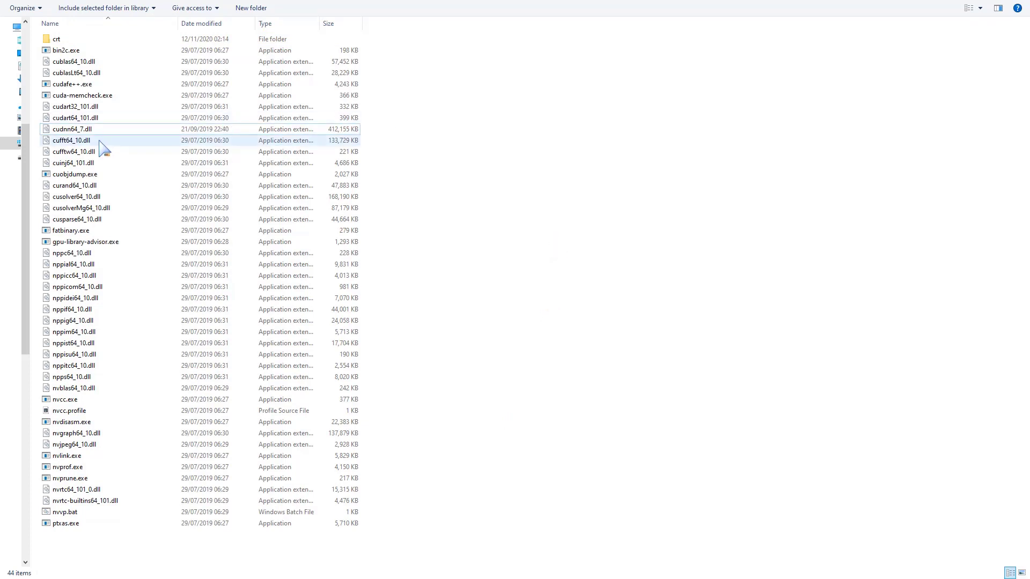
mouse_move(78, 137)
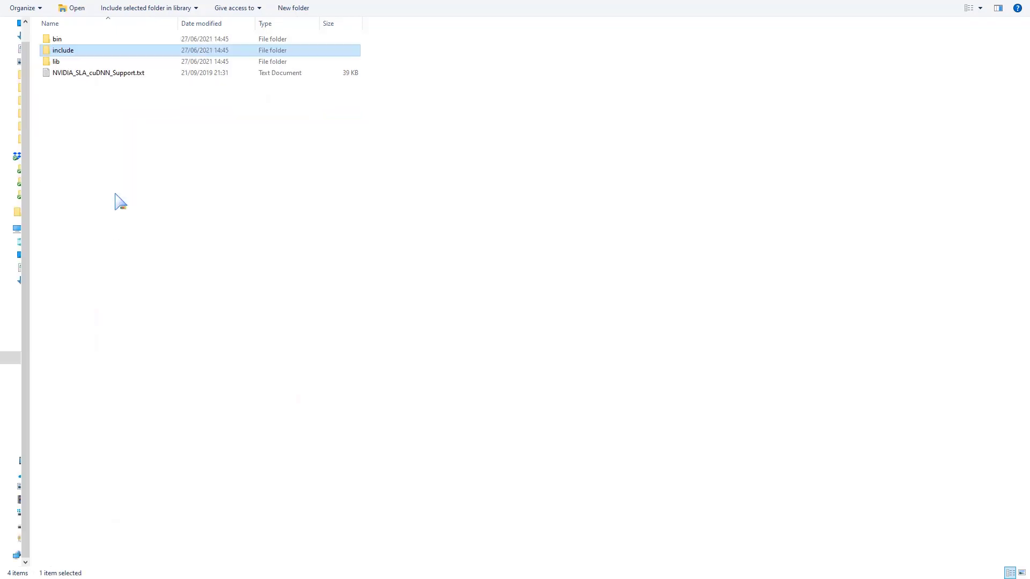
Copy cudnn.h from cuDNN's include folder into CUDA v10.1's include folder with admin permission
double_click(83, 52)
left_click(81, 47)
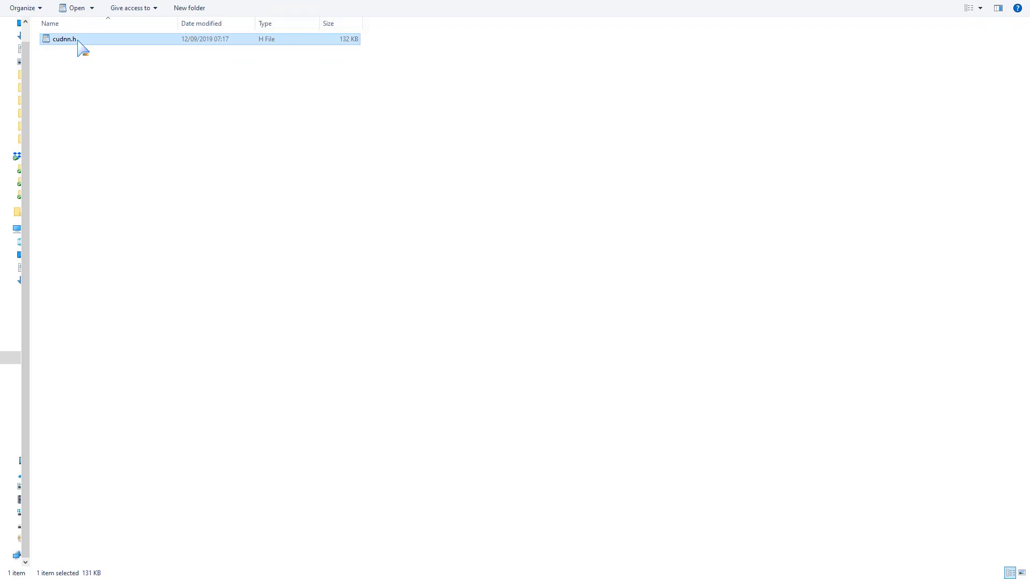
key("alt+Tab")
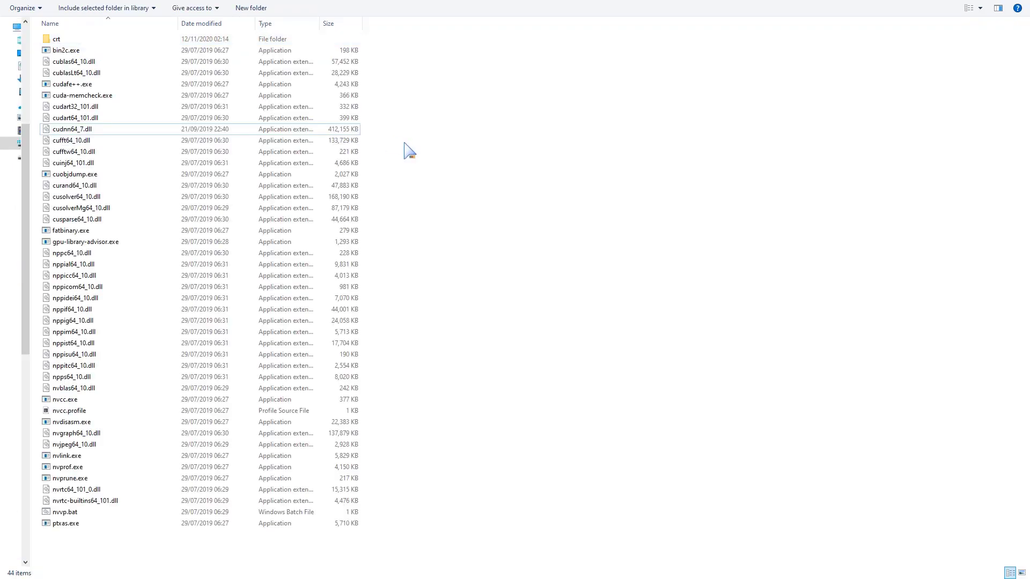
key("alt+Up")
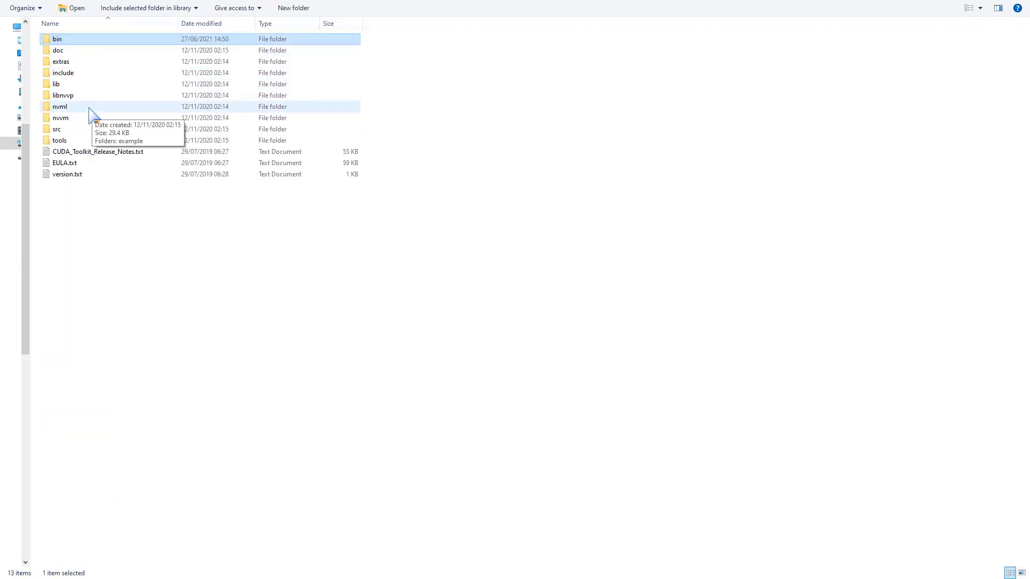
double_click(100, 74)
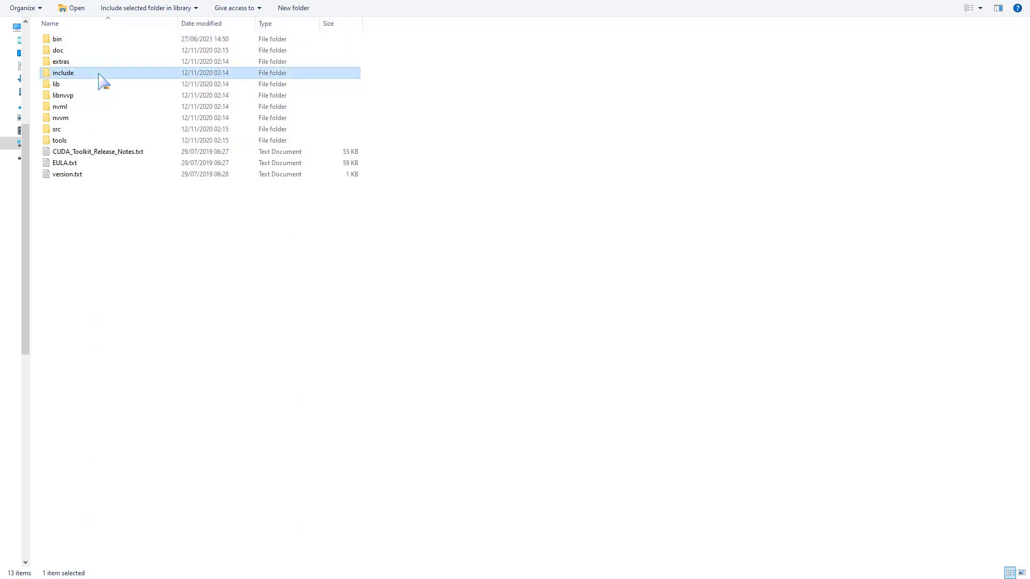
key("ctrl+v")
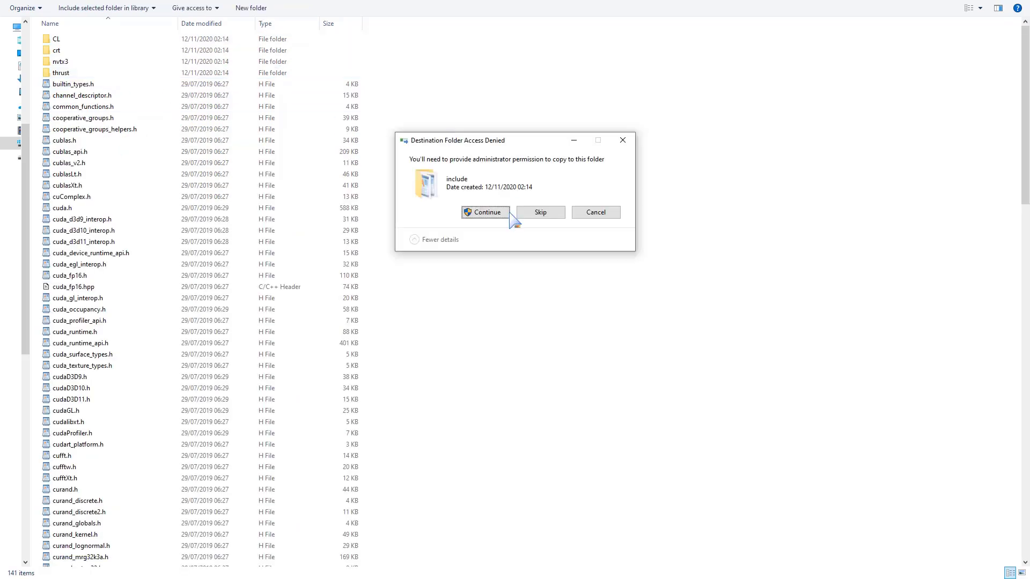
left_click(504, 212)
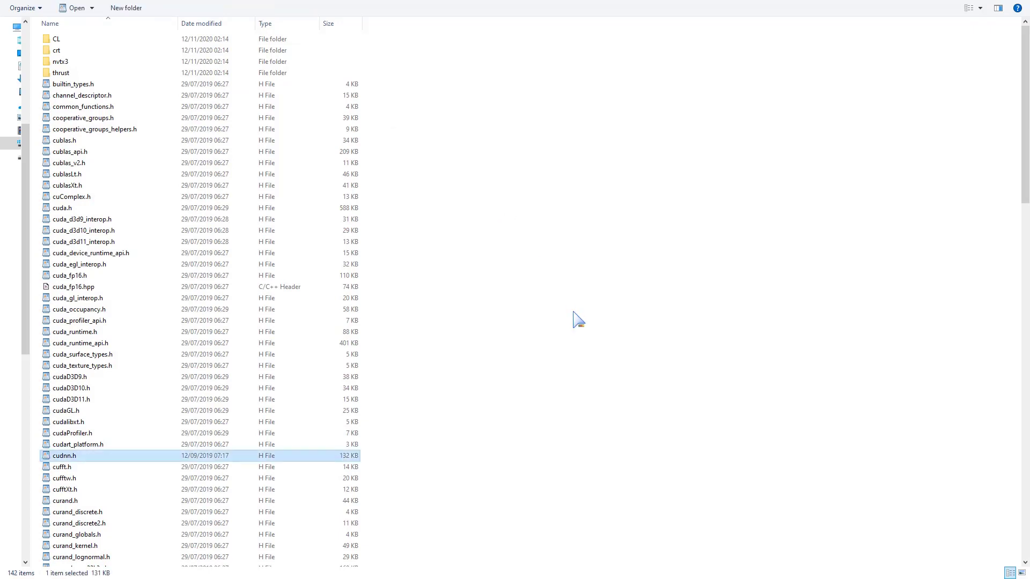
key("alt+Left")
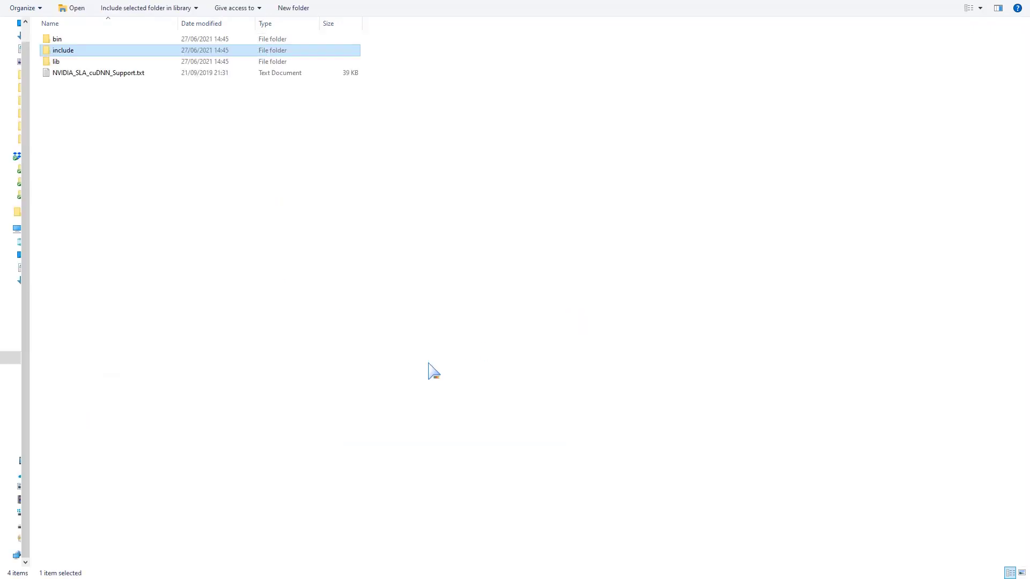
Copy cudnn.lib from cuDNN's lib folder into CUDA v10.1's lib\x64 folder with admin permission
key("Down")
key("Return")
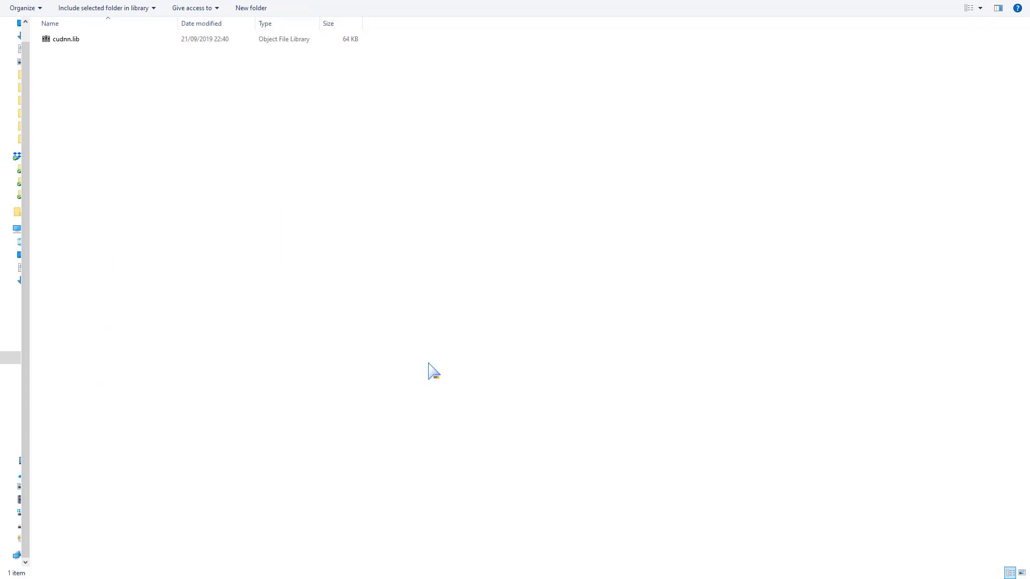
key("Down")
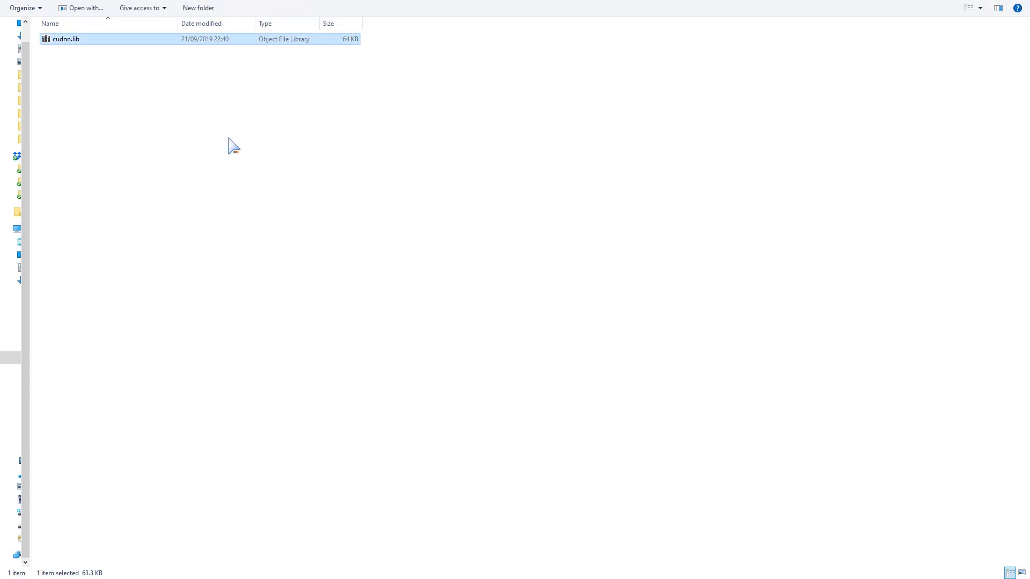
key("BackSpace")
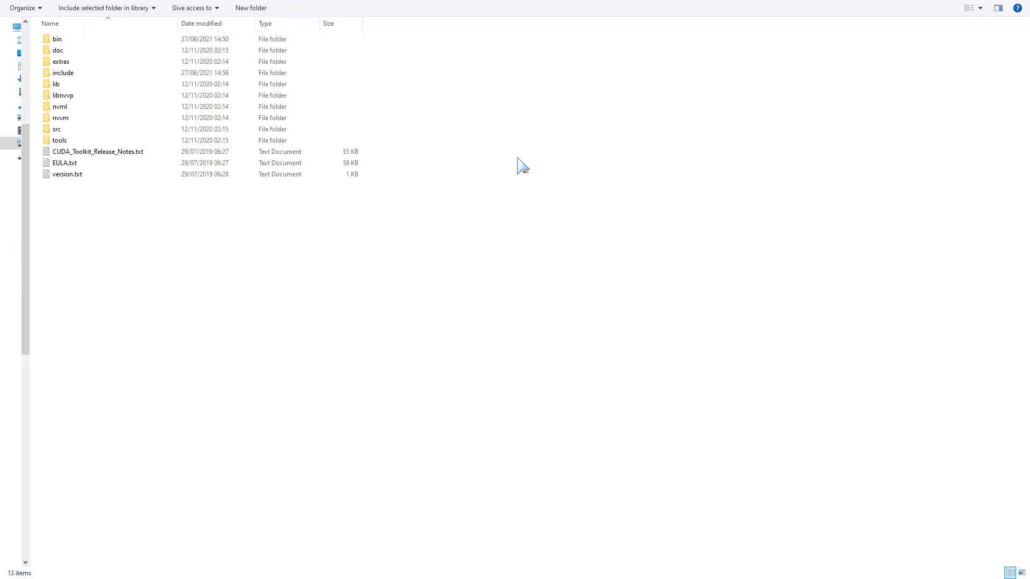
double_click(90, 84)
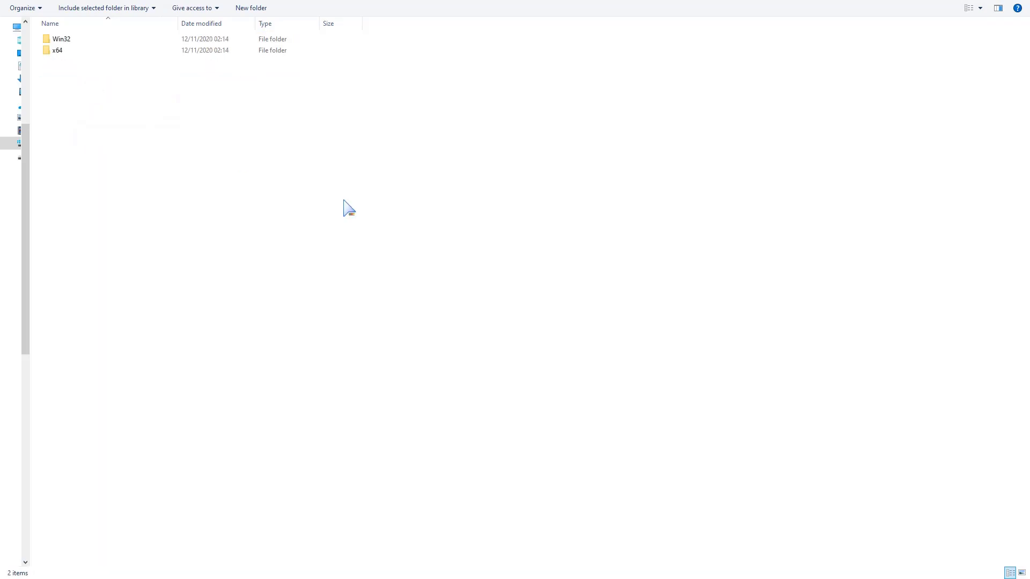
double_click(64, 49)
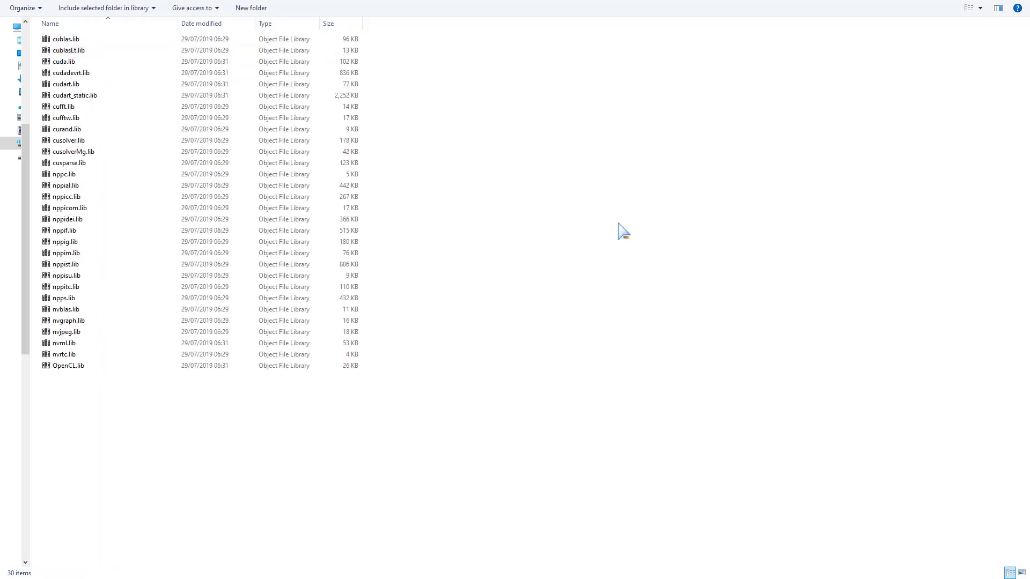
left_click(504, 212)
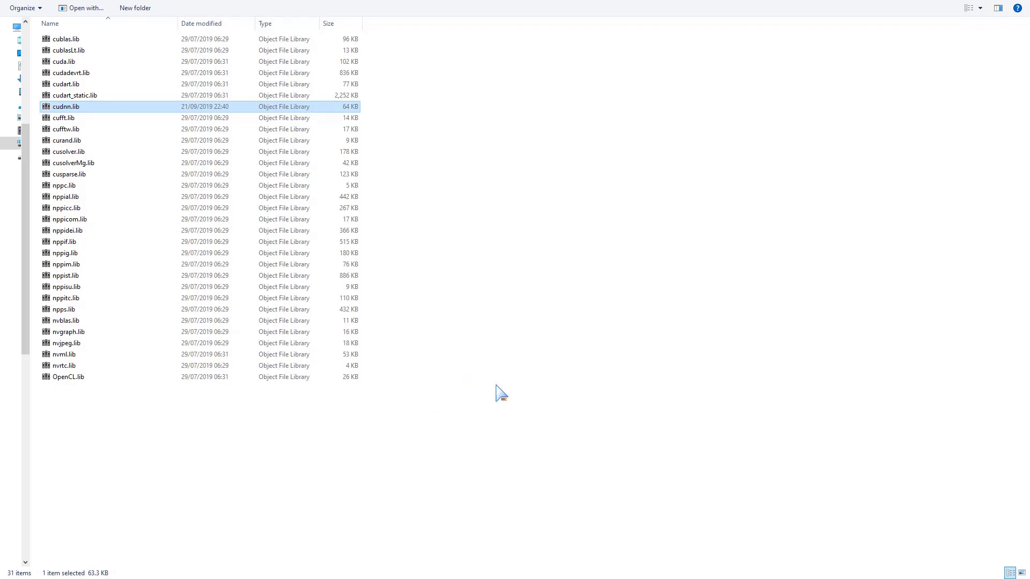
Run 'pip install tensorflow_gpu==2.3.0' in a Command Prompt launched from the Run box
key("alt+Left")
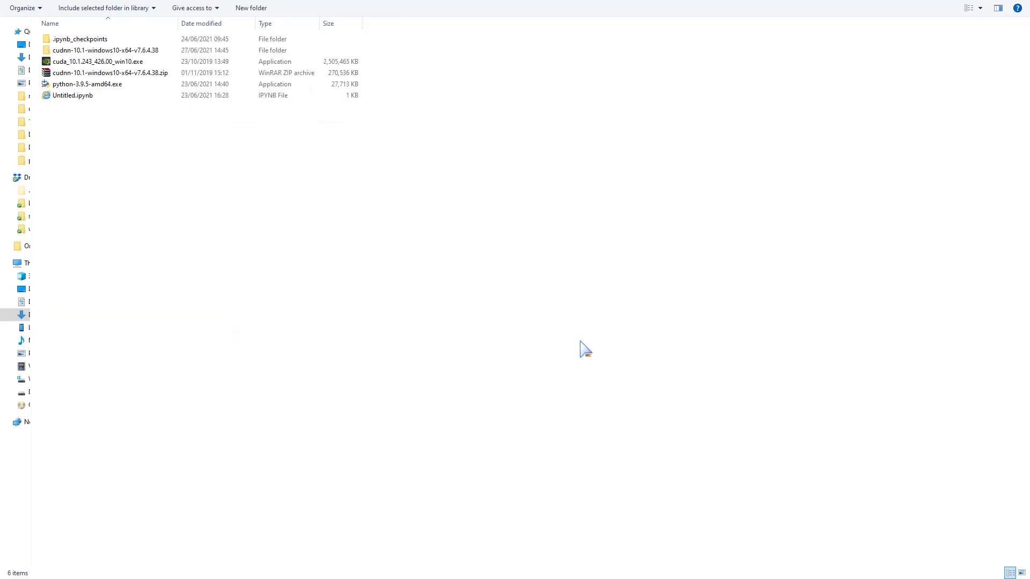
key("super+r")
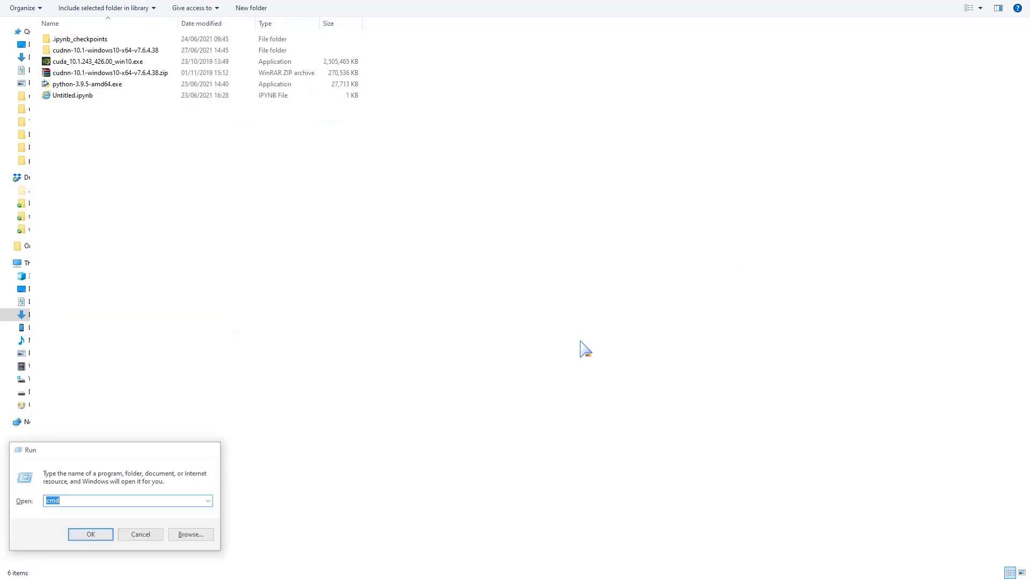
key("Return")
type("pip install tensorfl")
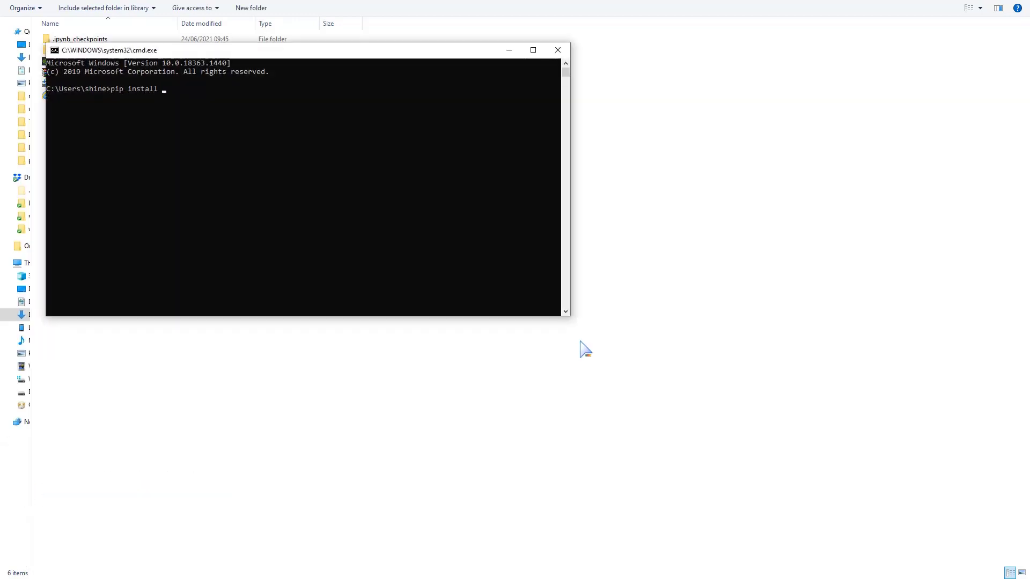
type("ow_gpu==2.3.0")
key("Return")
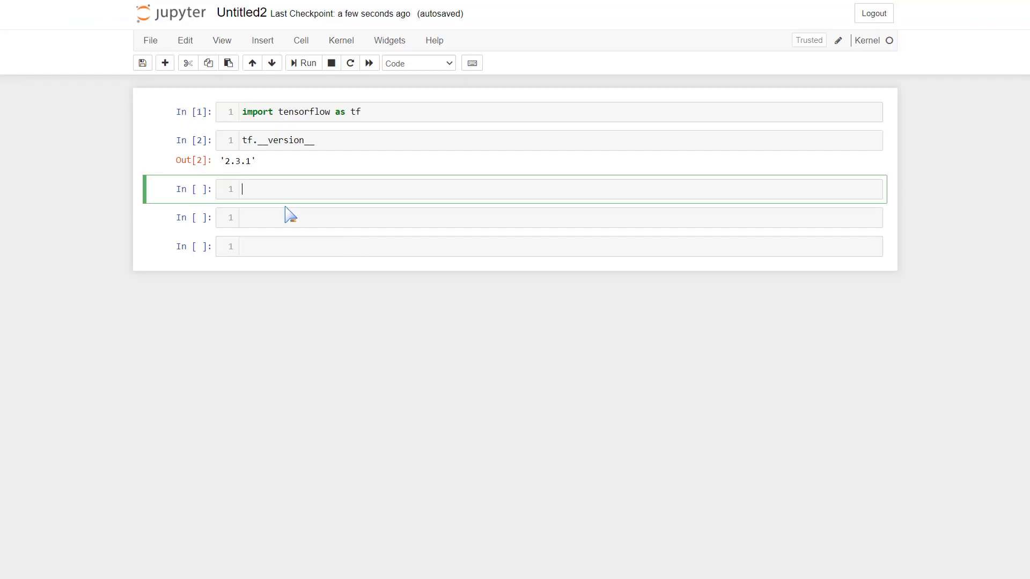
Run tf.config.list_physical_devices('GPU') in a new cell, confirming GPU:0 is found
type("tf.config.list_physical_devices('GPU')")
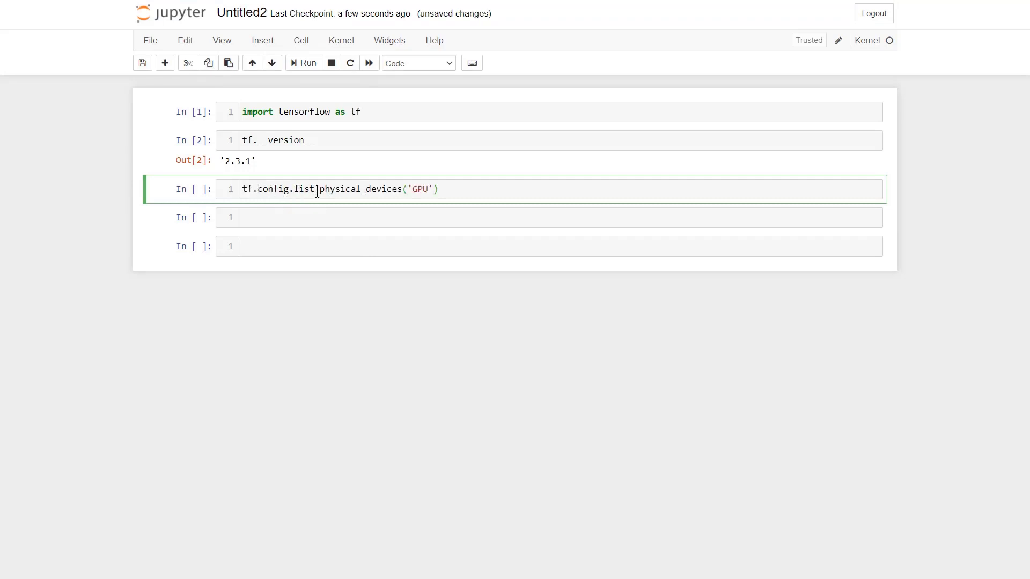
key("shift+Return")
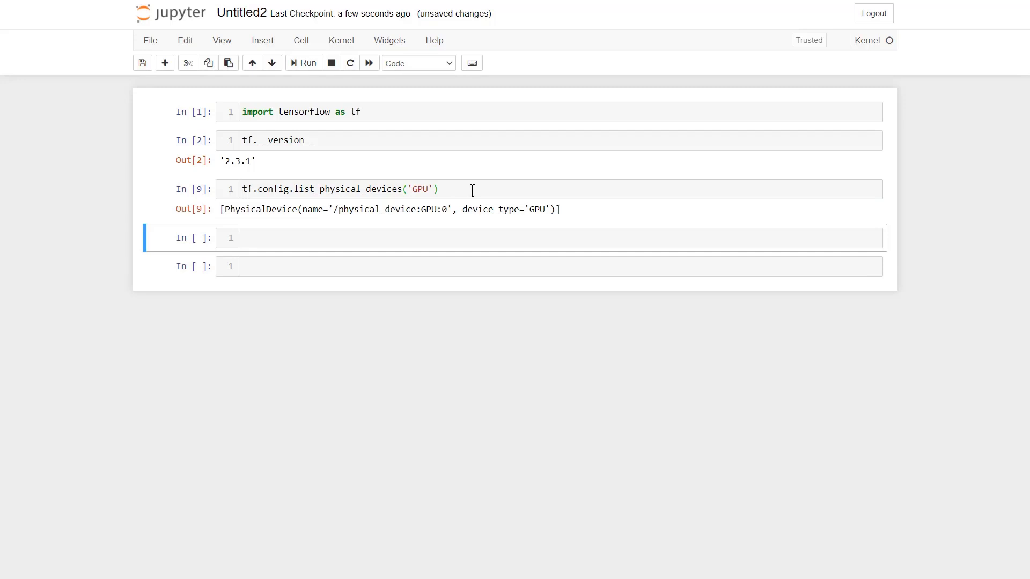
double_click(435, 209)
left_click(479, 207)
left_click_drag(340, 209, 509, 209)
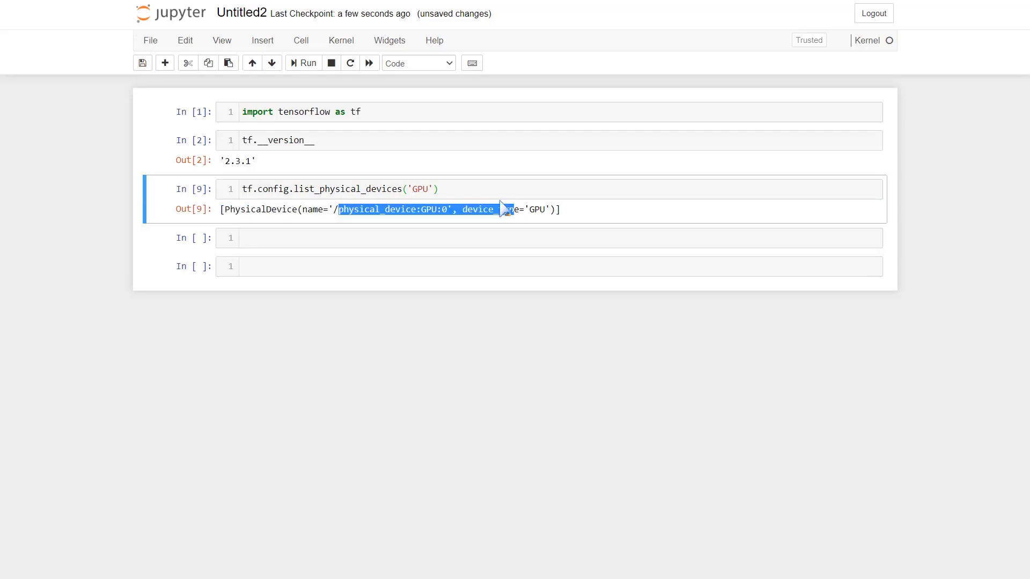
Change the device type to 'CPU' and rerun, listing CPU:0
left_click(417, 189)
key("BackSpace")
type("C")
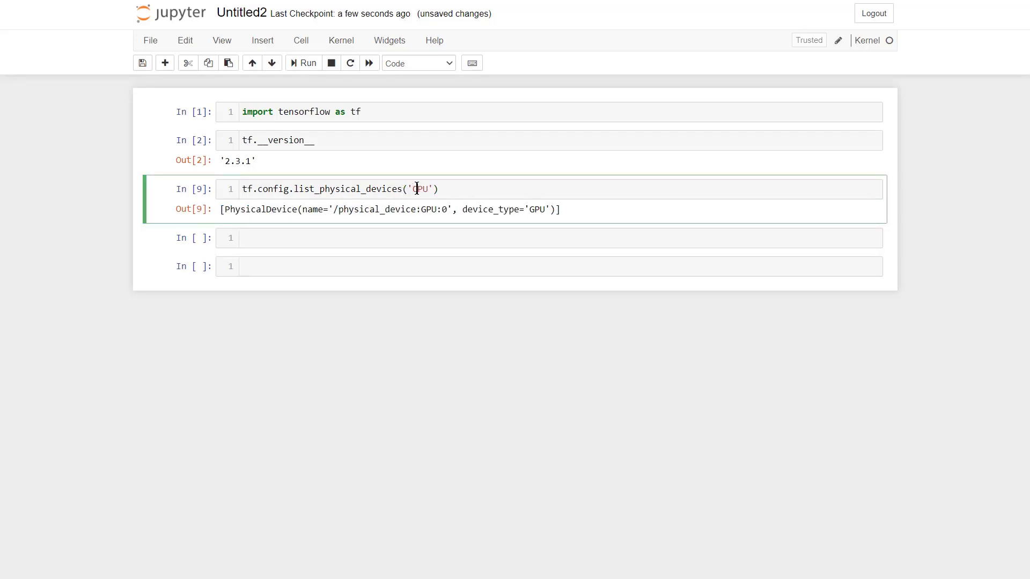
key("shift+Return")
Change the device type to 'TPU' and rerun, which finds no TPU
left_click(415, 189)
key("BackSpace")
type("T")
key("shift+Return")
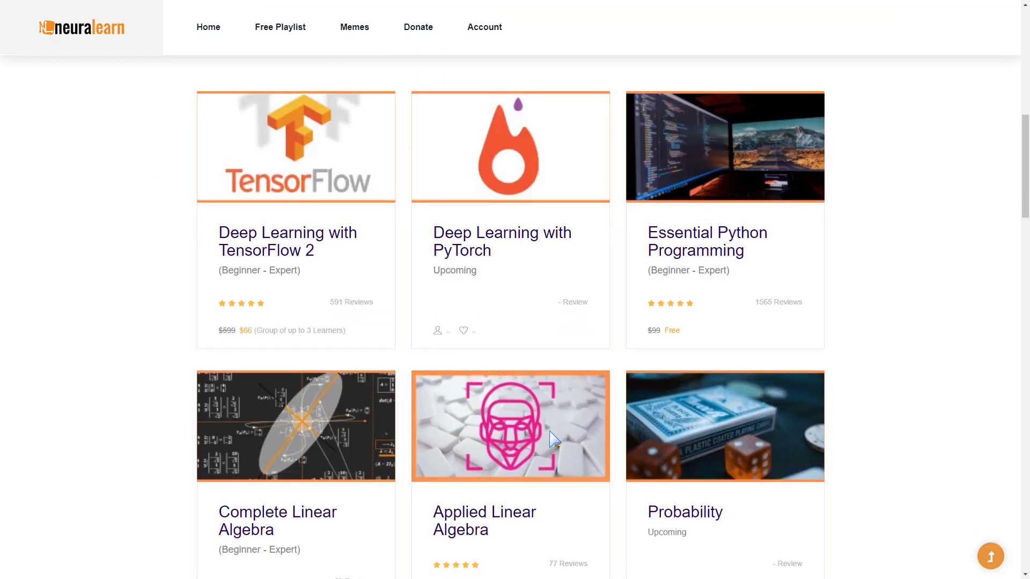
Open the Deep Learning with TensorFlow 2 course page from the neuralearn catalogue
left_click(281, 250)
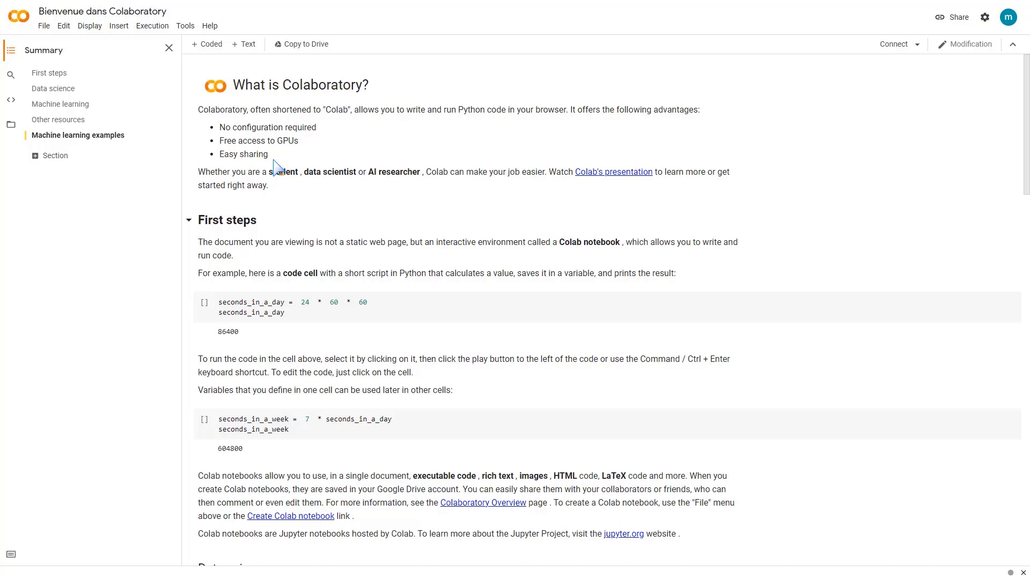
Scroll the Colab welcome notebook down to its Machine learning section
mouse_move(333, 350)
scroll(446, 416, "down", 3)
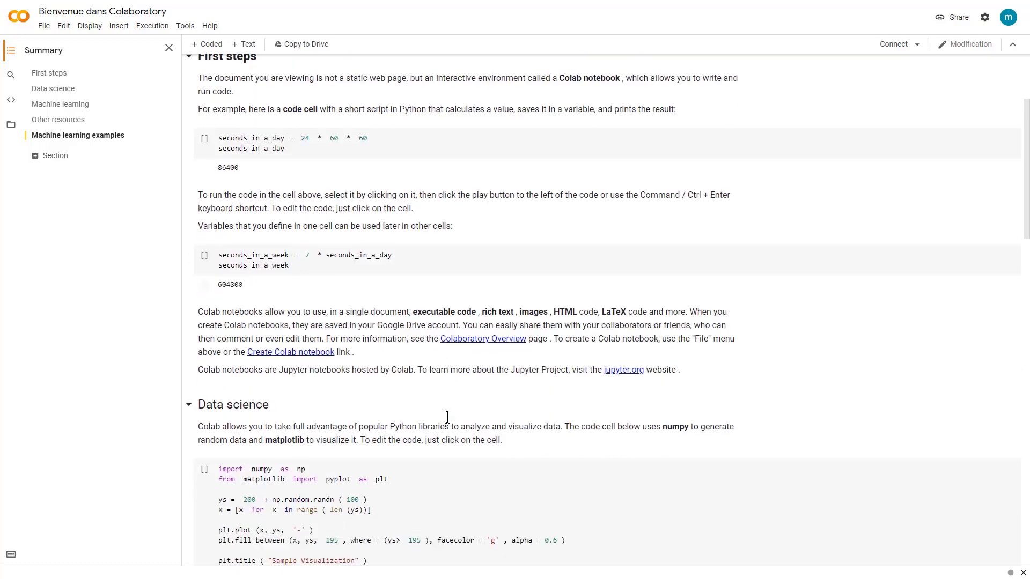
scroll(447, 417, "down", 12)
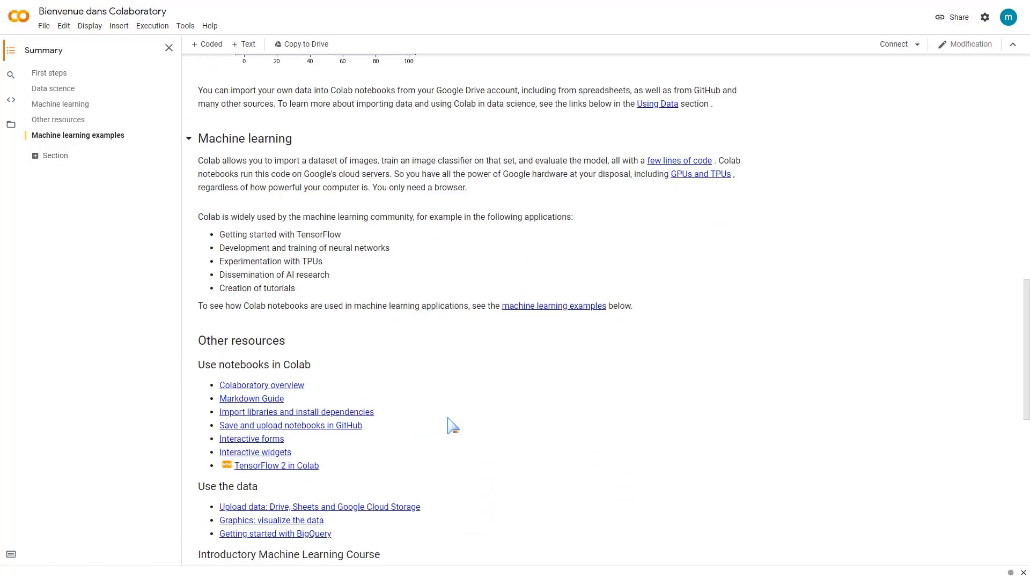